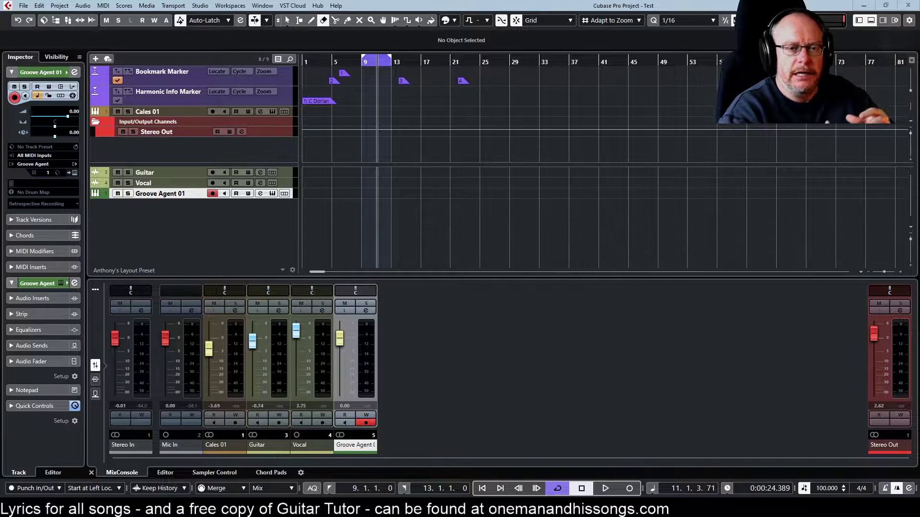
Add a HALion 6 instrument track, HALion 6 01, and open its instrument window.
click(534, 219)
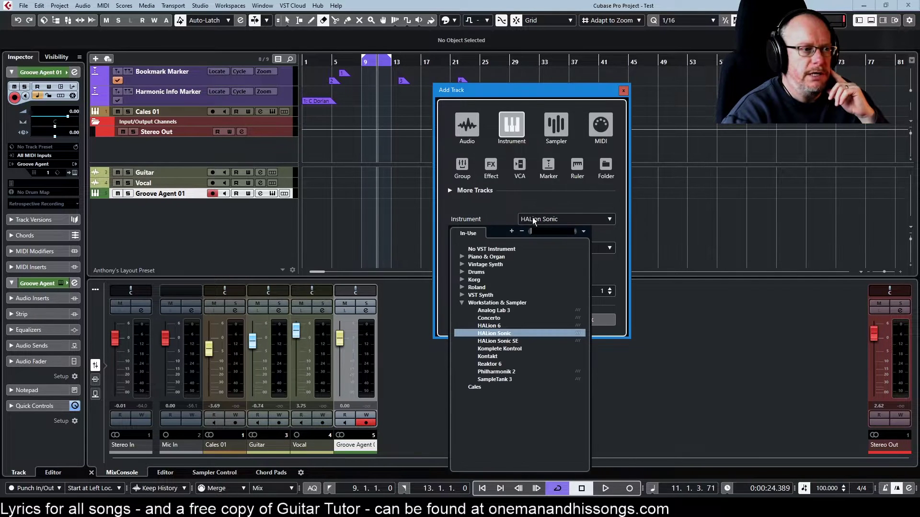
click(489, 326)
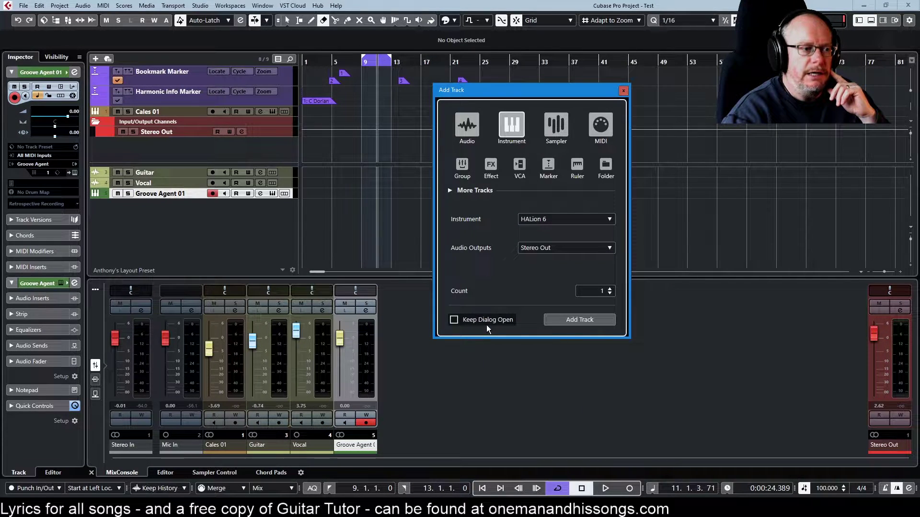
click(574, 320)
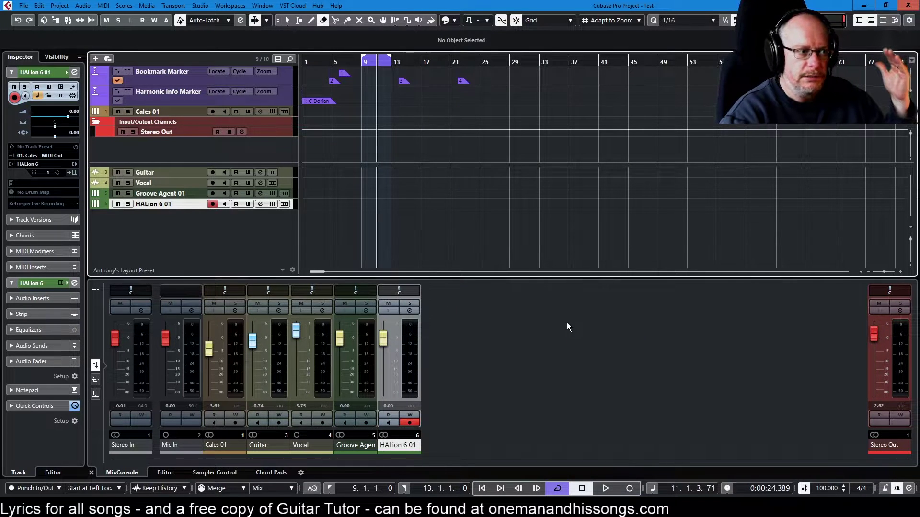
click(273, 205)
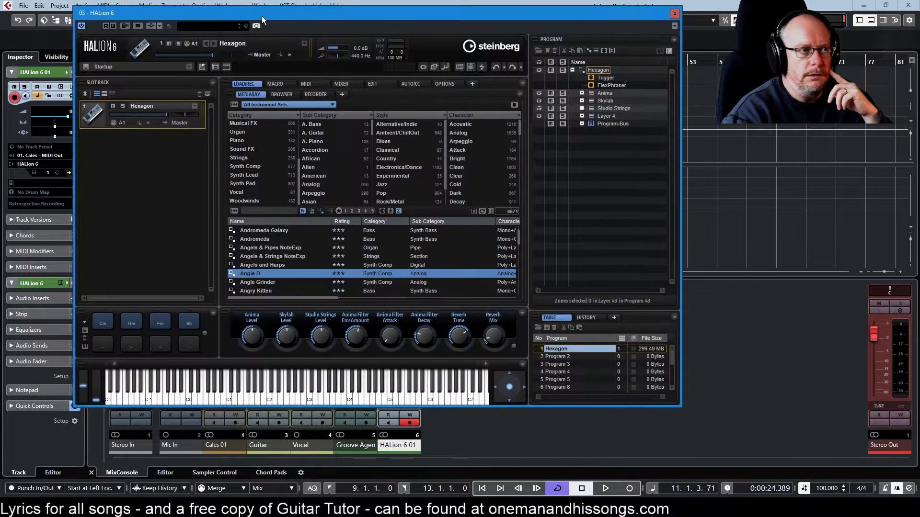
drag(258, 16, 289, 16)
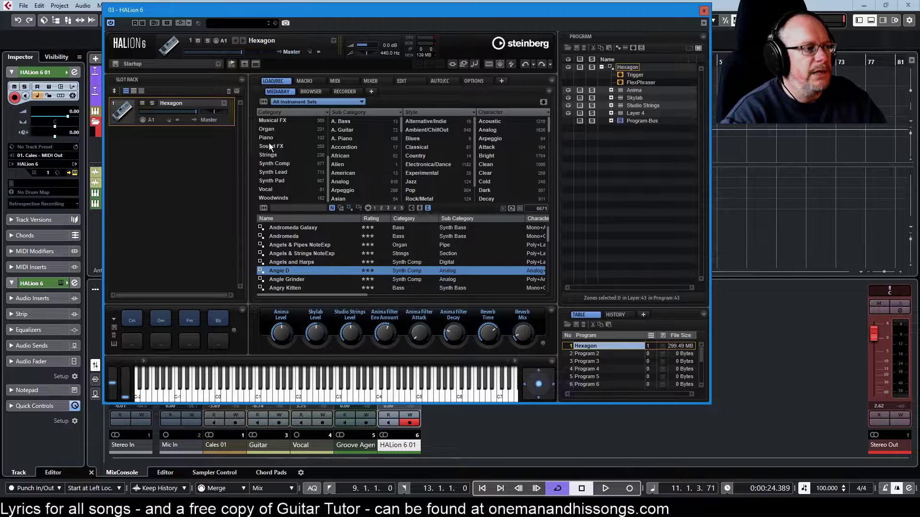
click(274, 164)
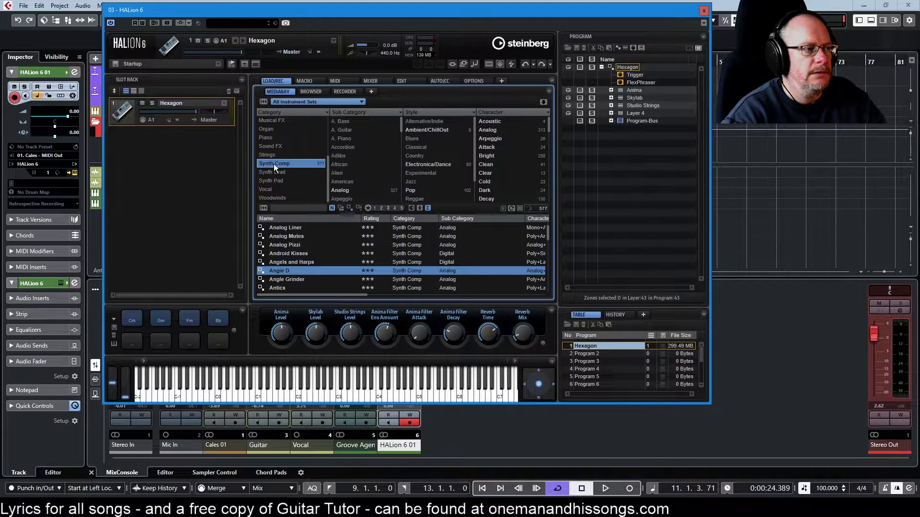
drag(335, 9, 354, 12)
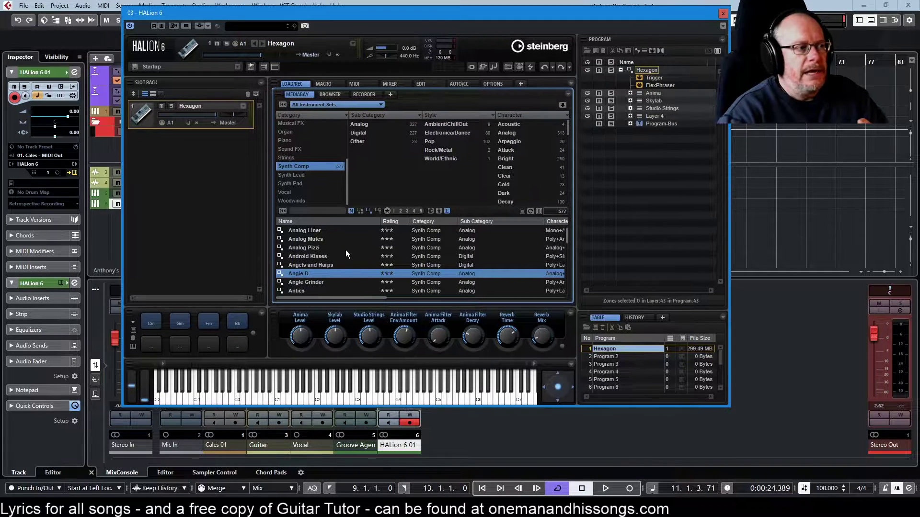
scroll(358, 252, down, 3)
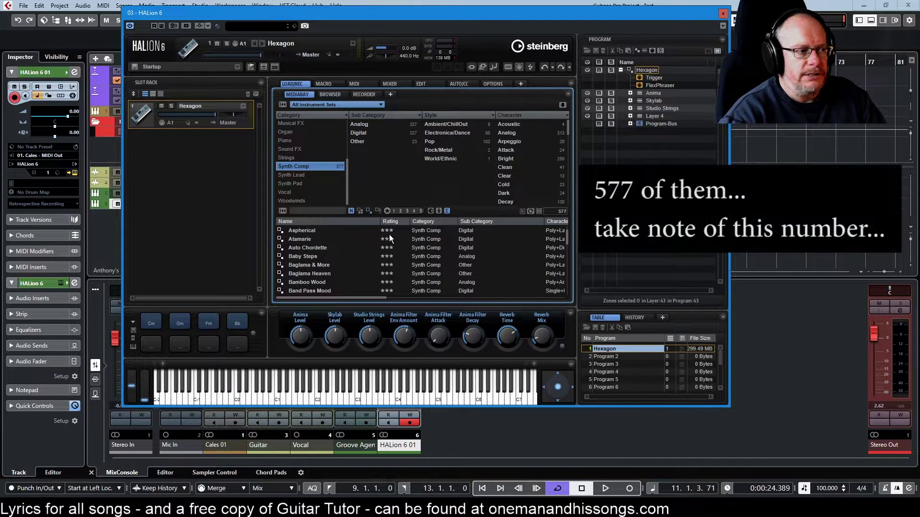
scroll(369, 248, down, 10)
scroll(354, 253, up, 15)
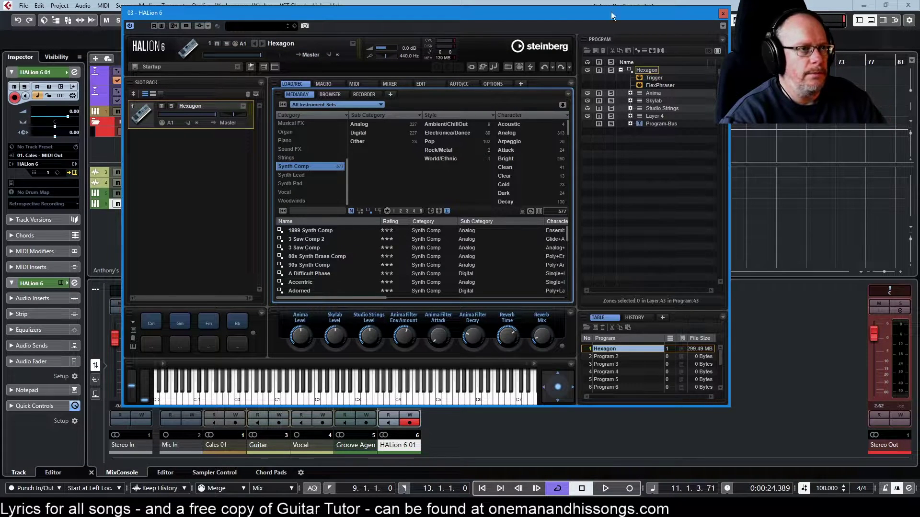
click(723, 12)
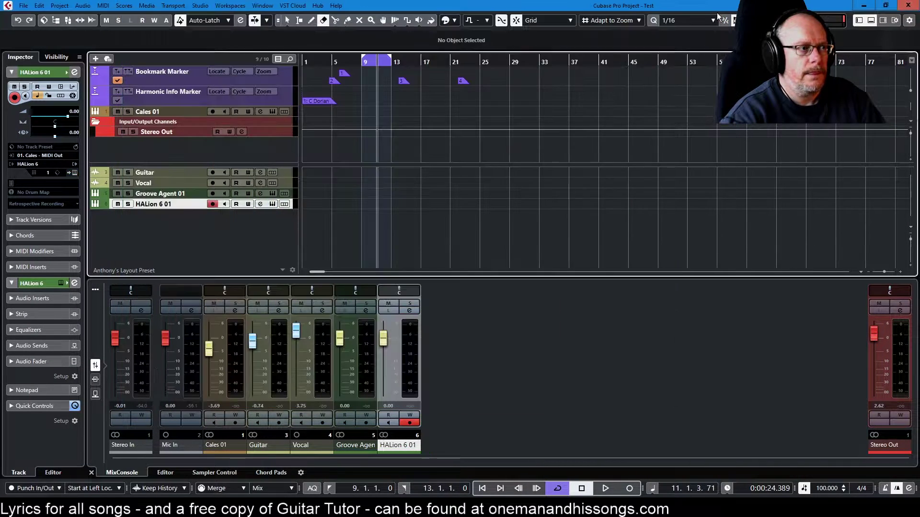
Add another instrument track with HALion Sonic as the instrument, creating HALion Sonic 01.
click(95, 59)
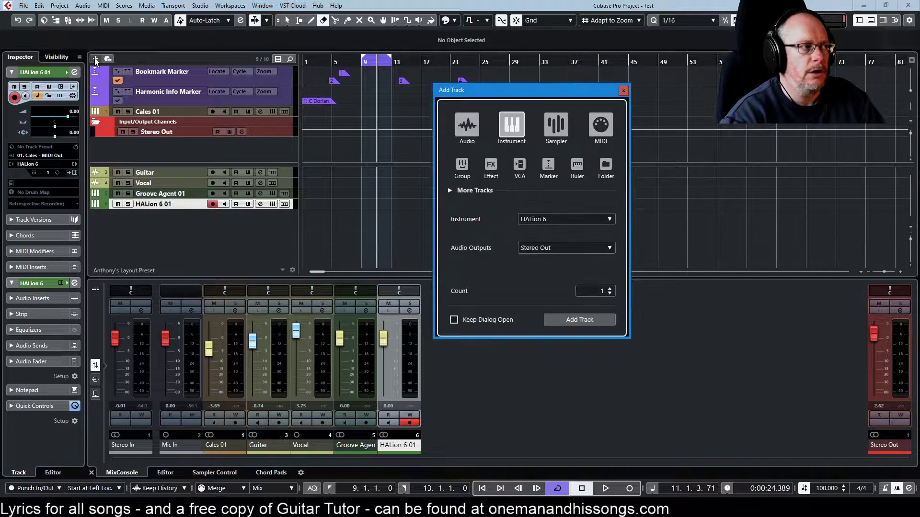
click(535, 219)
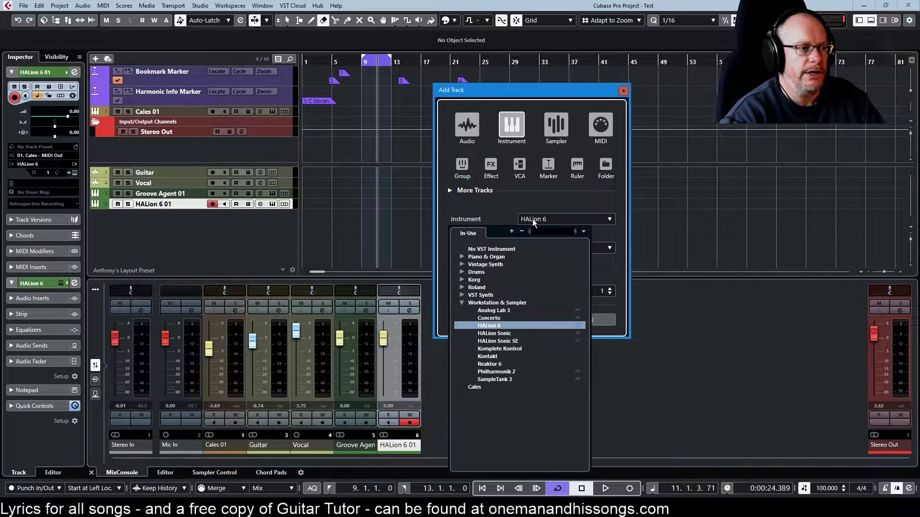
click(496, 334)
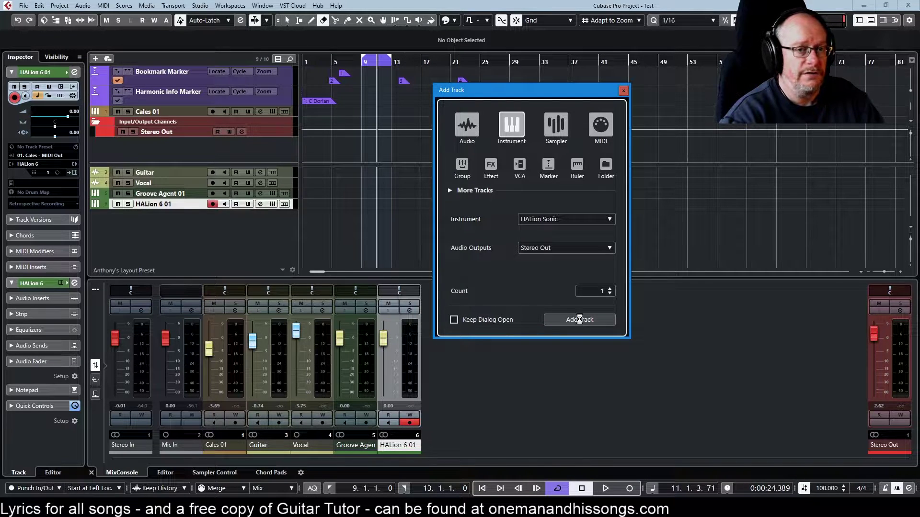
click(579, 319)
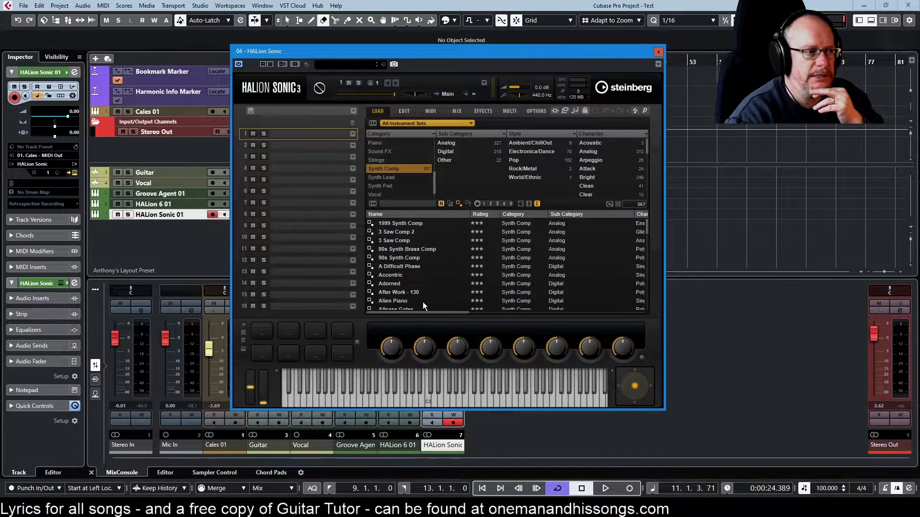
Browse the Synth Comp presets, load 1999 Synth Comp then 3 Saw Comp, and close HALion Sonic.
scroll(433, 268, down, 15)
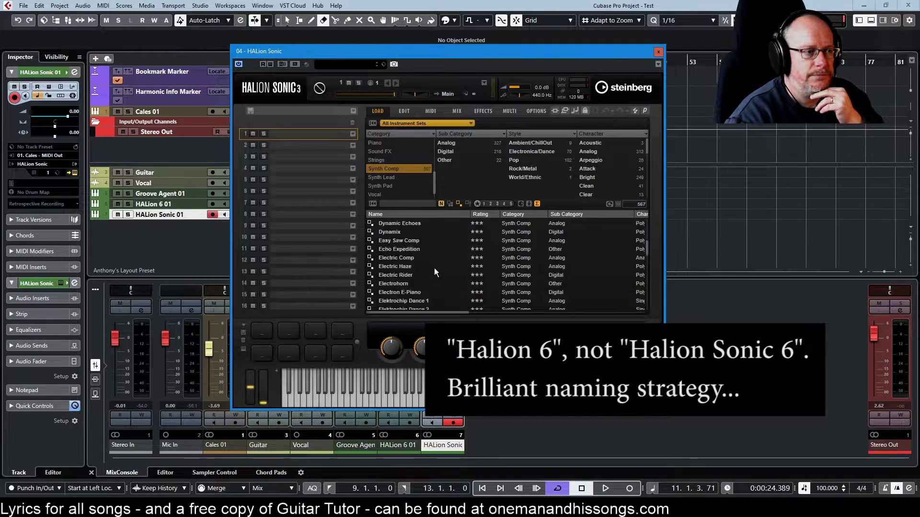
scroll(434, 268, up, 15)
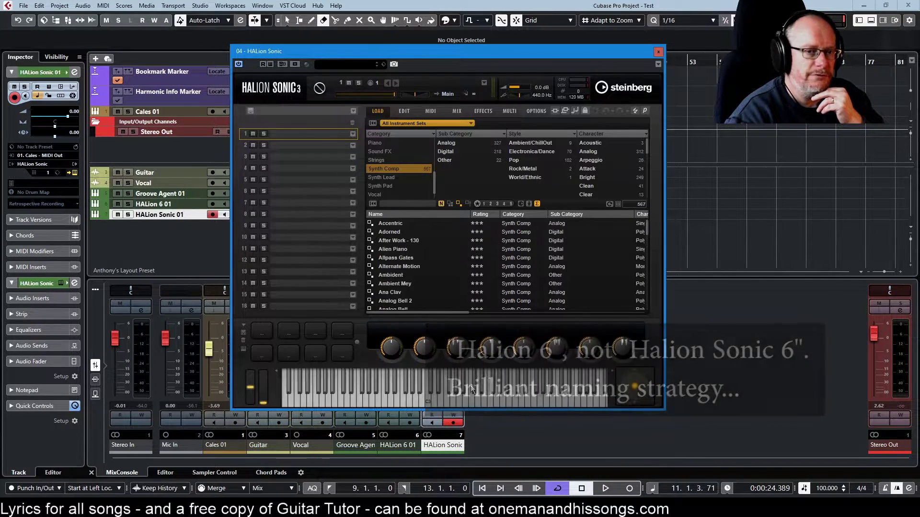
scroll(455, 283, up, 2)
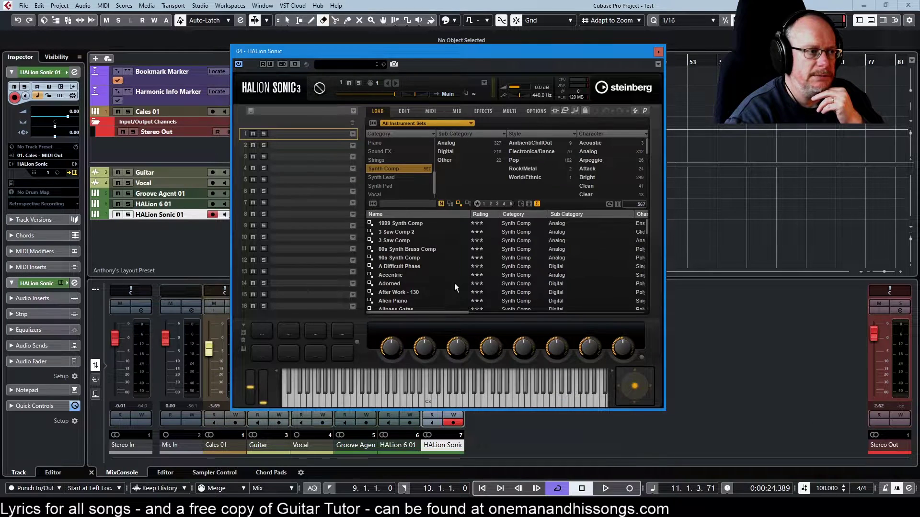
click(485, 224)
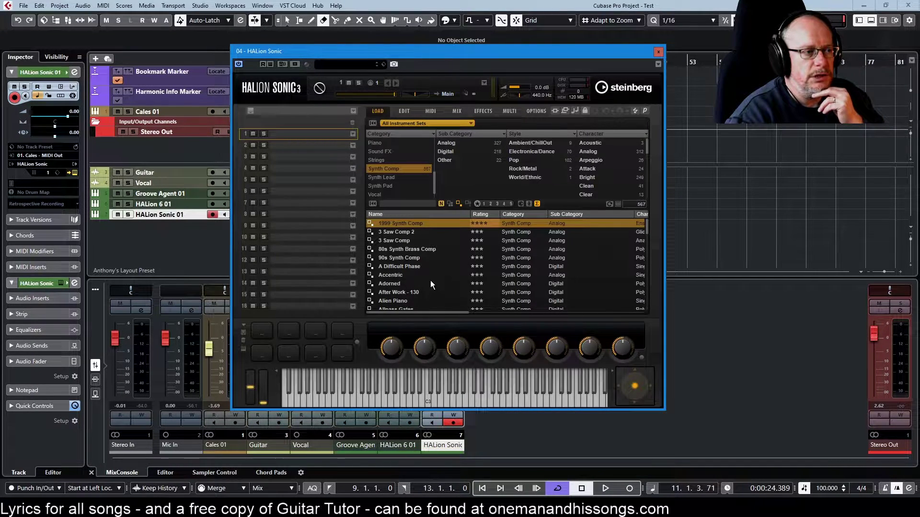
click(400, 242)
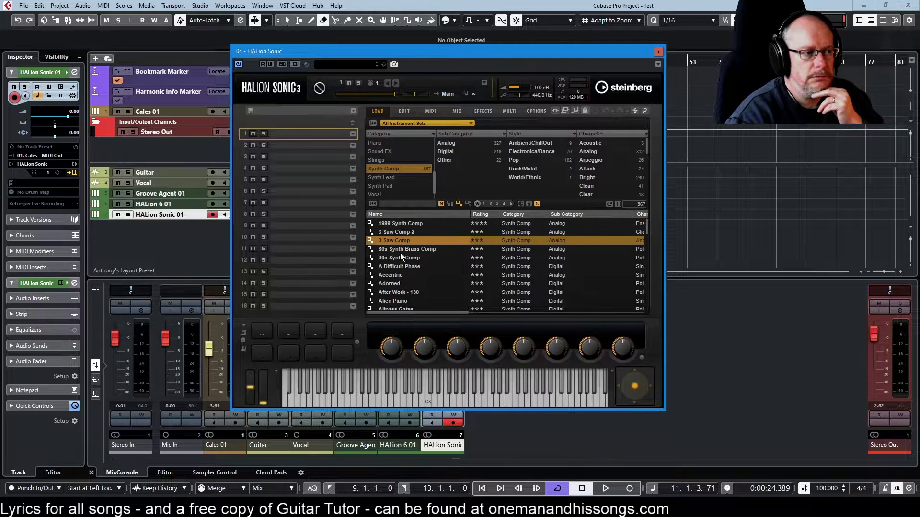
click(658, 51)
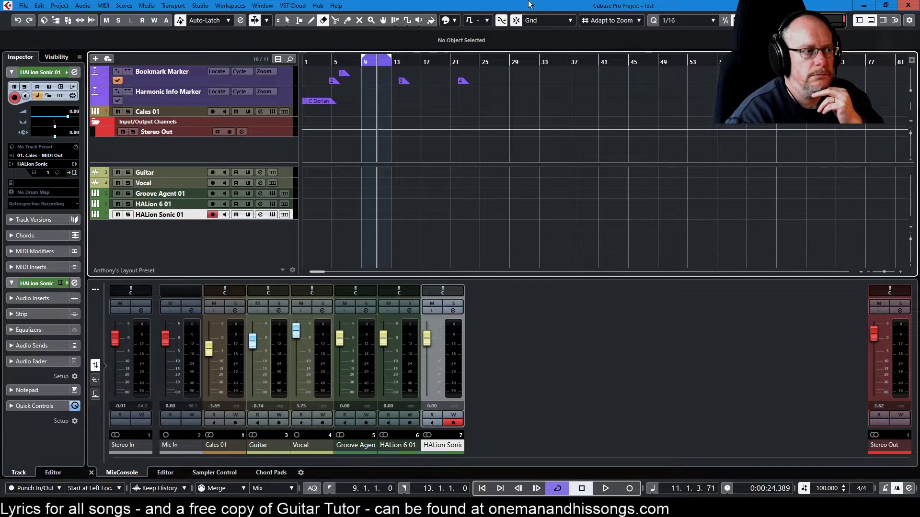
Reopen the HALion 6 01 editor with Ctrl+E, move it right and down, then close it.
click(164, 204)
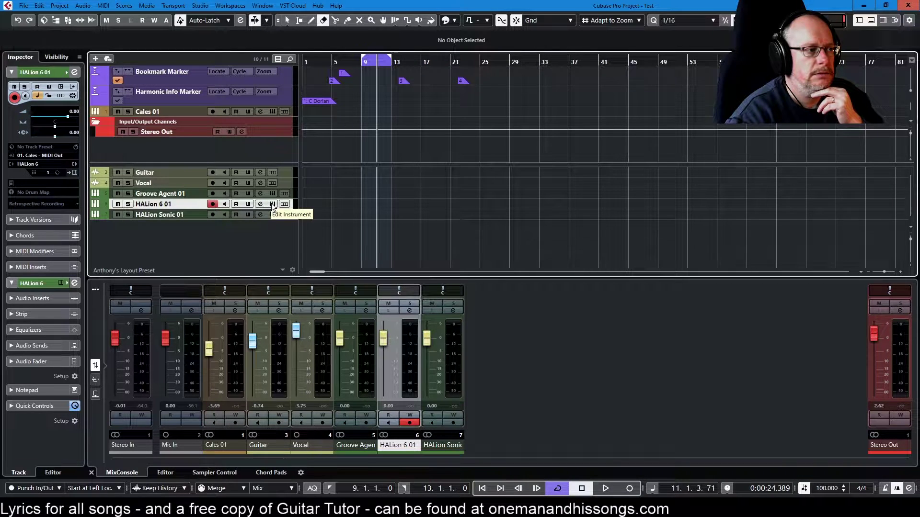
key(ctrl+e)
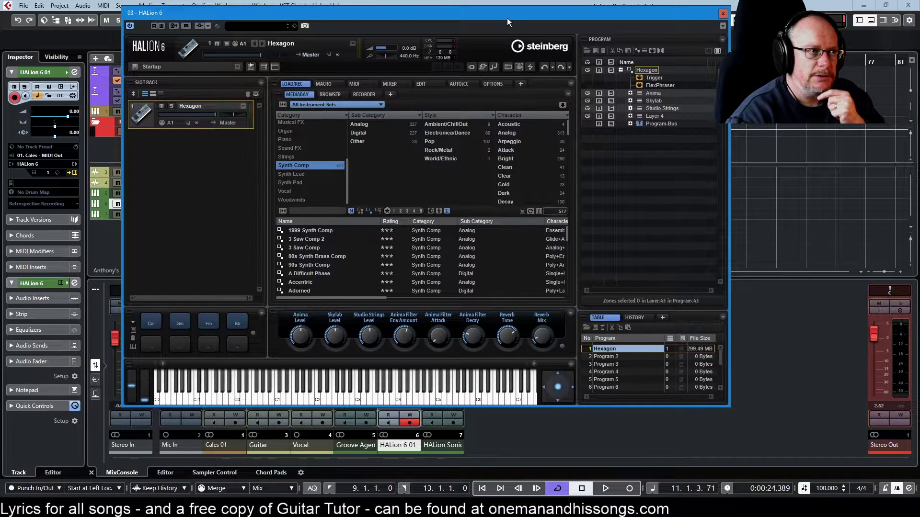
drag(507, 18, 555, 27)
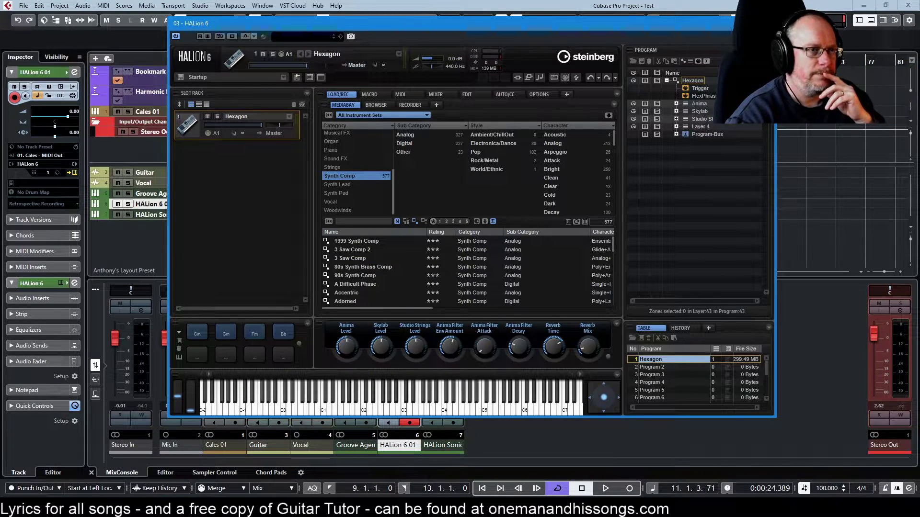
key(Escape)
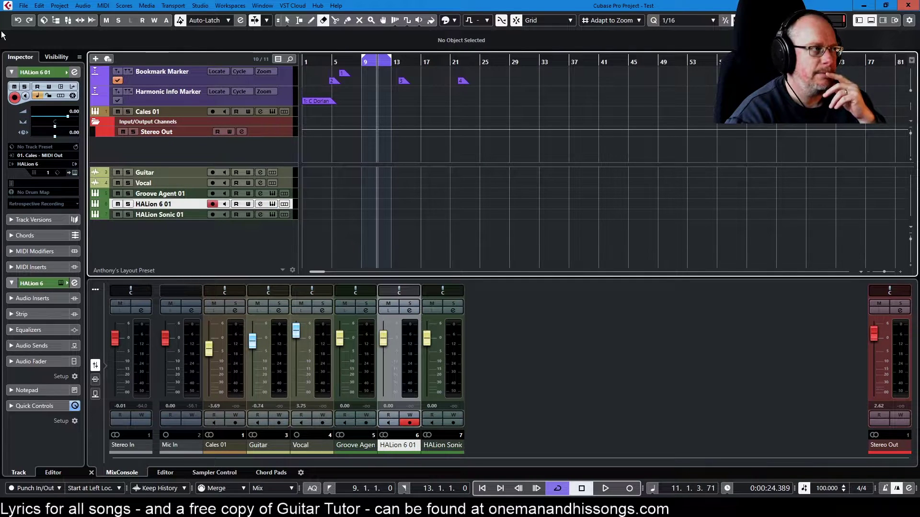
Open MediaBay with F5 and filter the Plugin Name column to Dark Planet presets.
key(F5)
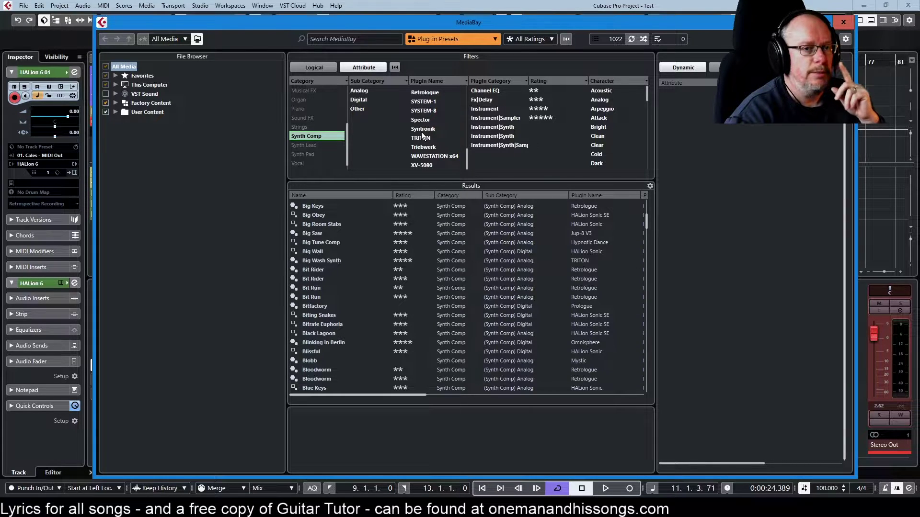
scroll(441, 138, up, 2)
scroll(442, 136, up, 8)
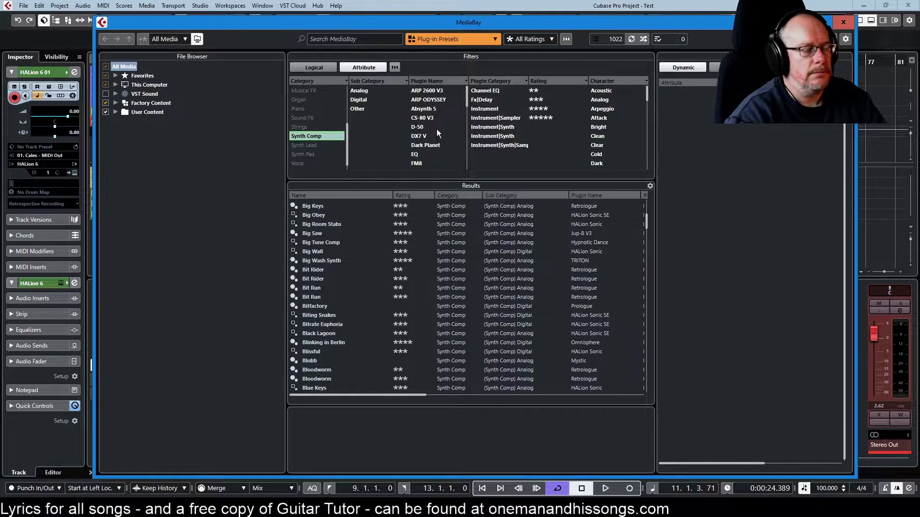
scroll(435, 125, down, 2)
click(434, 110)
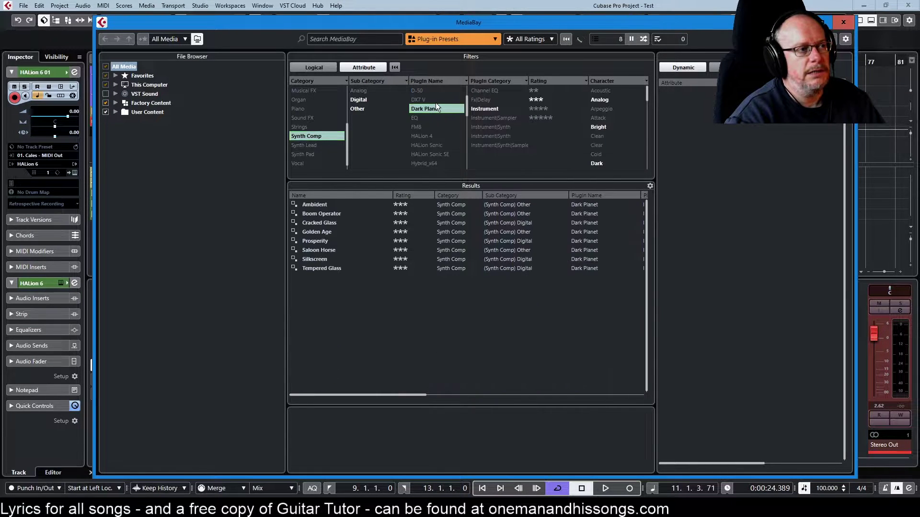
Add HALion 4, HALion Sonic, HALion Sonic SE, Hypnotic Dance and Triebwerk filters, then remove HALion 4.
scroll(435, 103, down, 1)
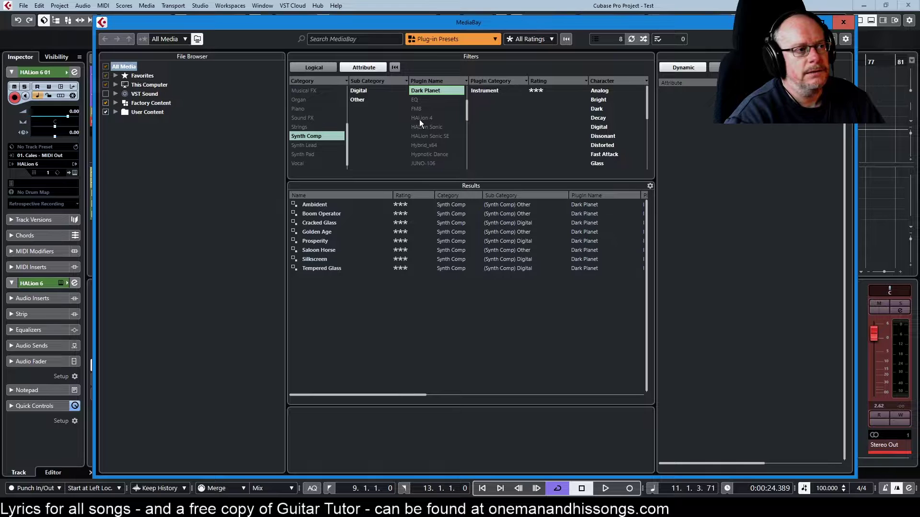
ctrl+click(419, 119)
ctrl+click(421, 126)
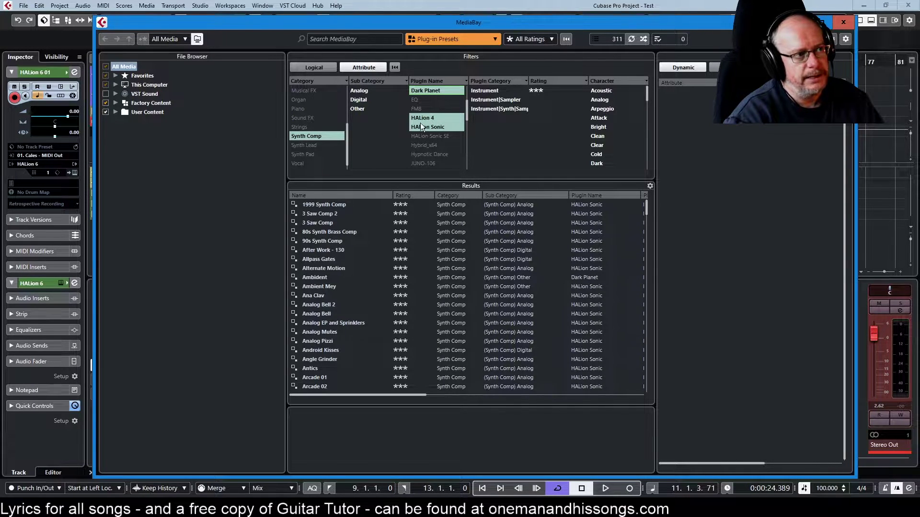
ctrl+click(423, 136)
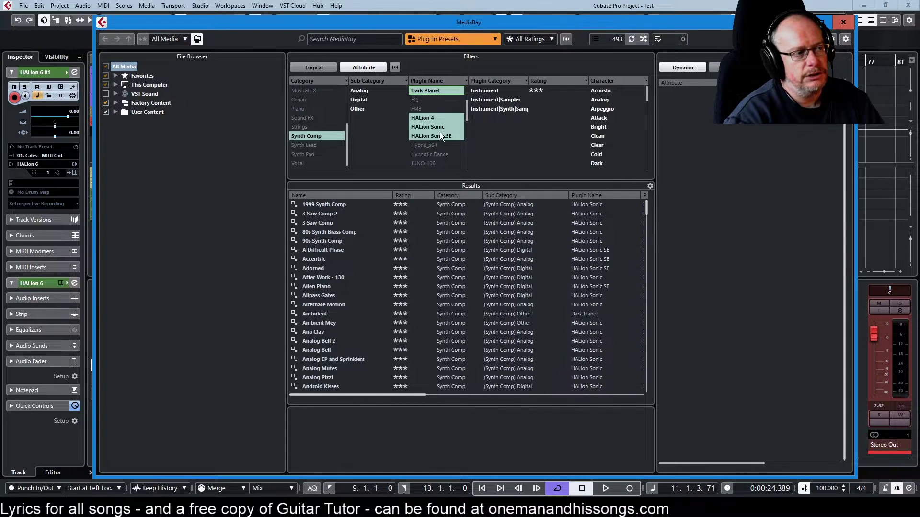
scroll(439, 131, down, 1)
ctrl+click(426, 136)
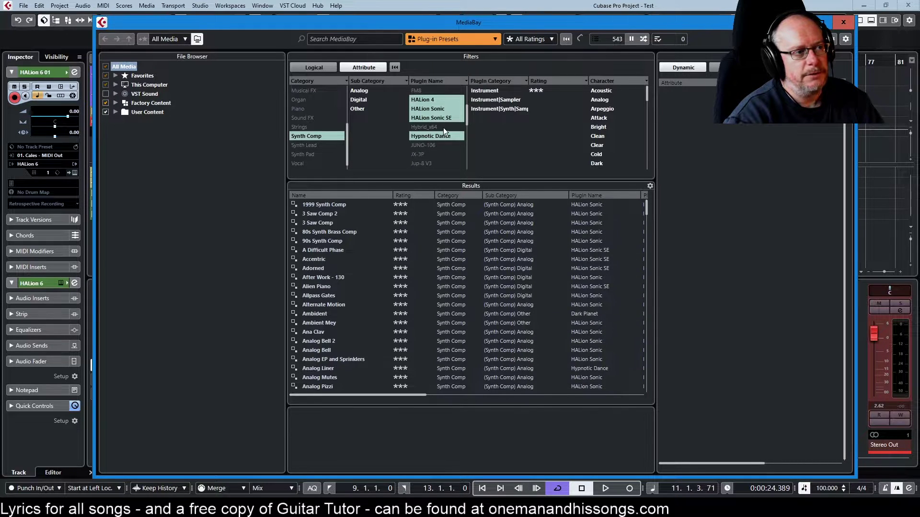
scroll(444, 128, down, 8)
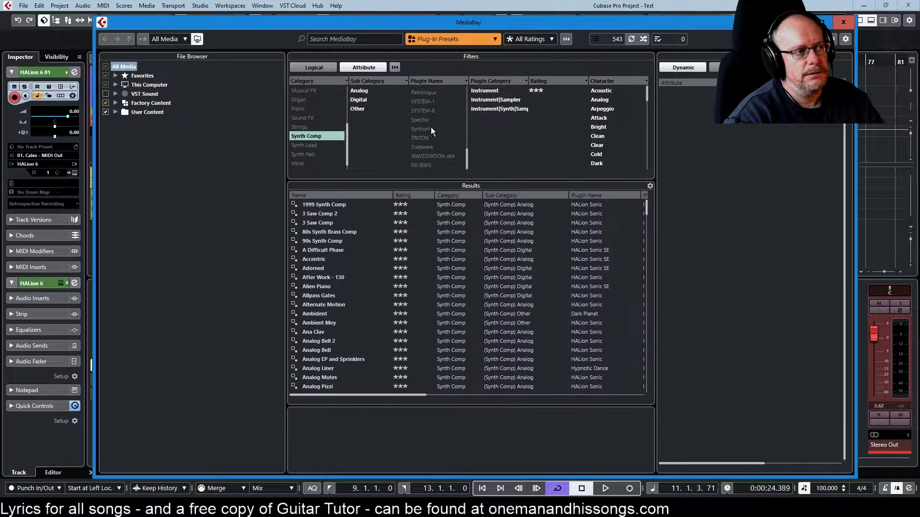
ctrl+click(430, 147)
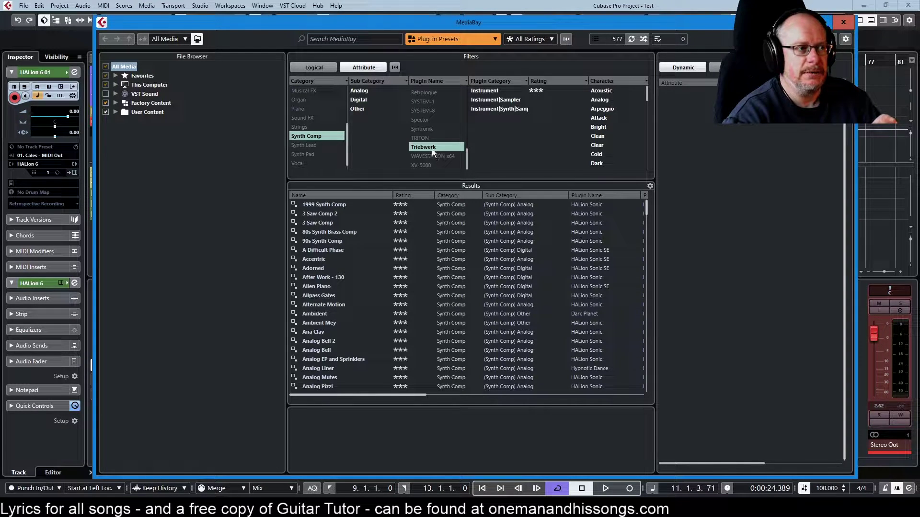
scroll(432, 148, up, 5)
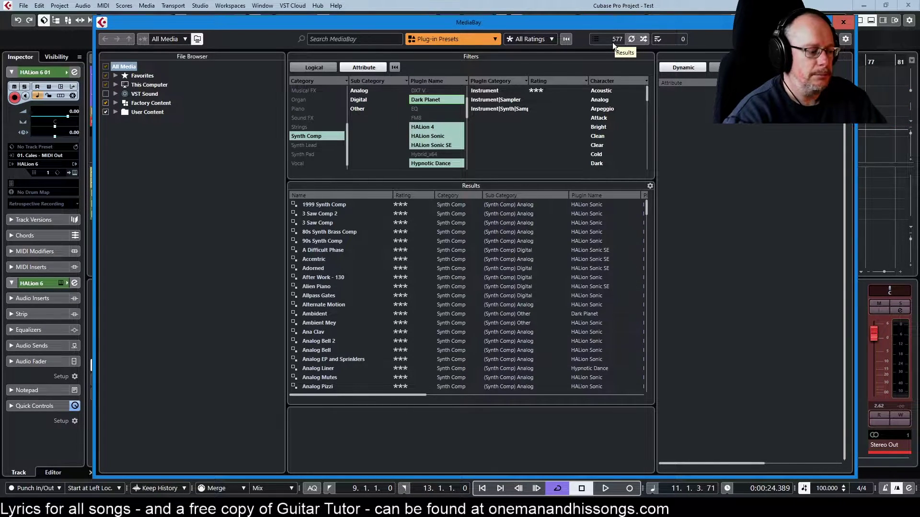
click(421, 127)
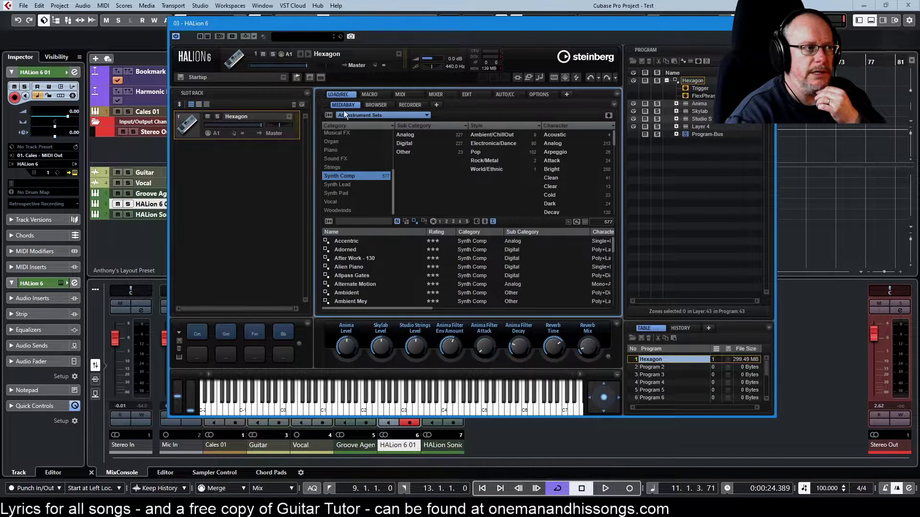
Browse HALion 6's instrument-set library as thumbnail tiles, then close the HALion 6 window.
click(355, 114)
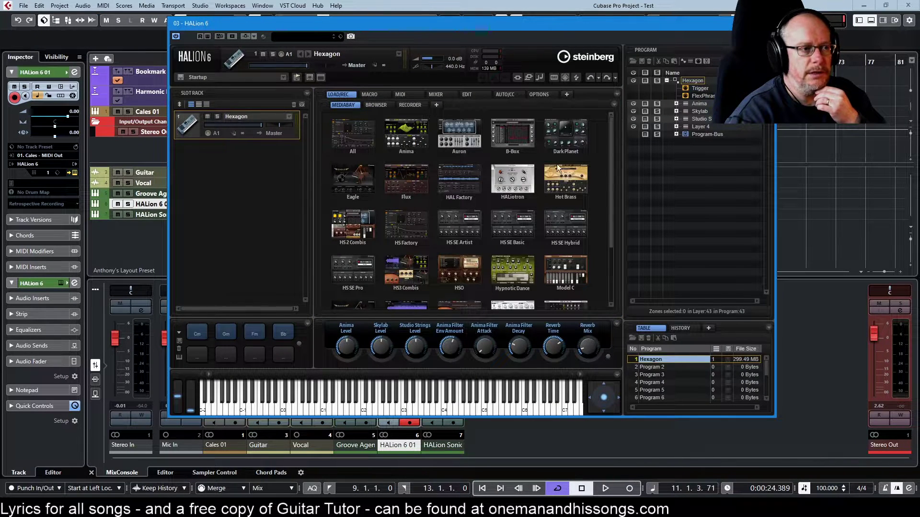
scroll(561, 154, down, 3)
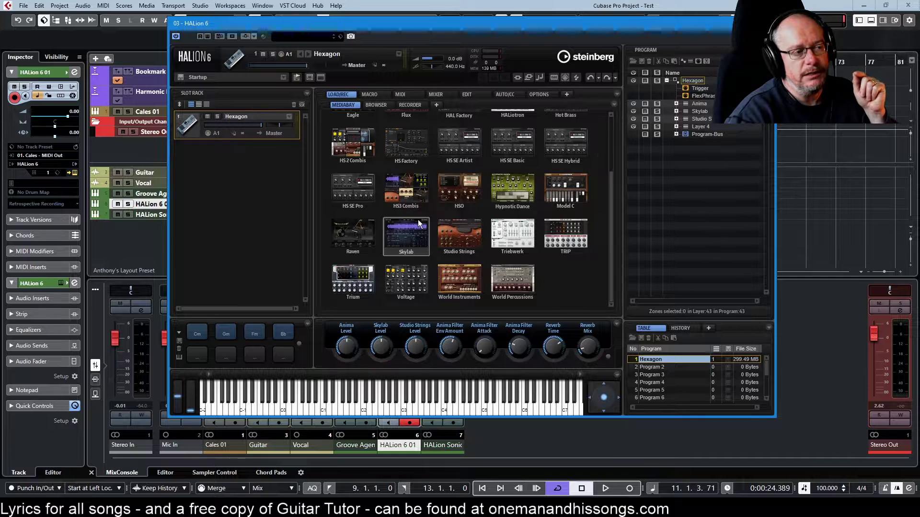
scroll(491, 207, up, 1)
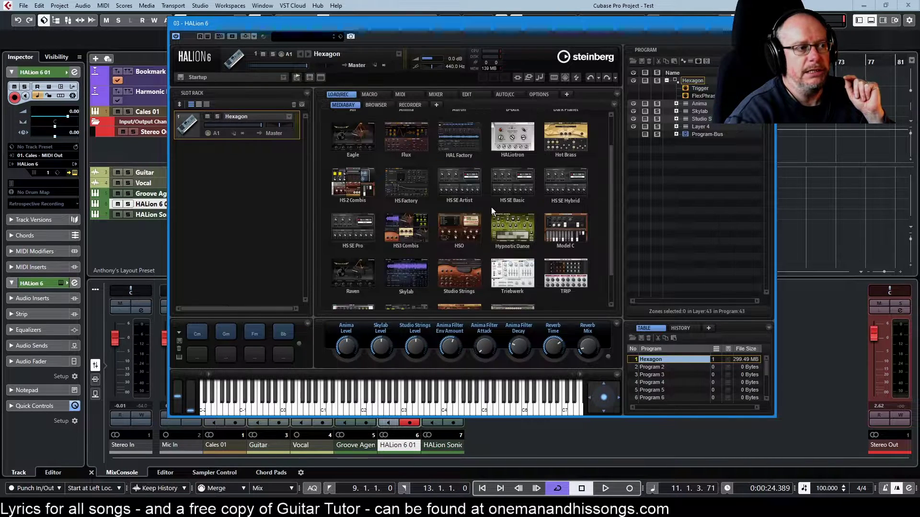
scroll(477, 215, up, 1)
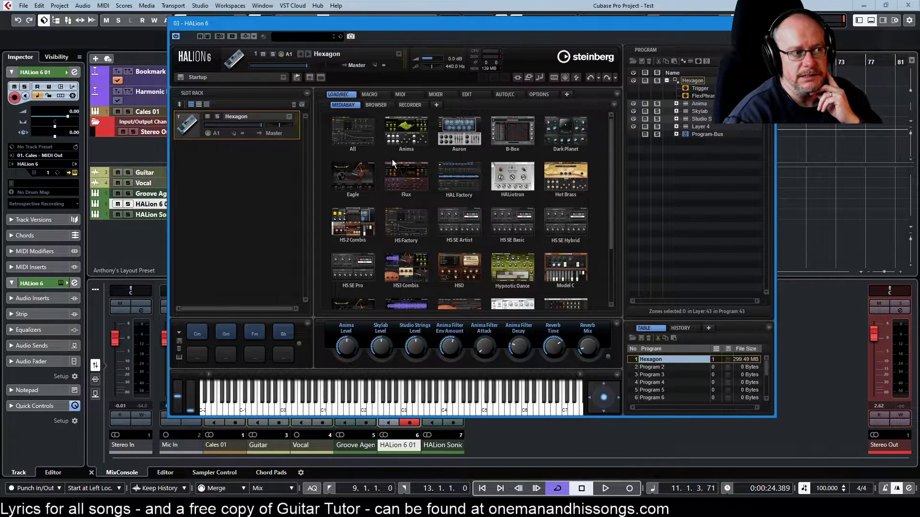
scroll(505, 218, down, 2)
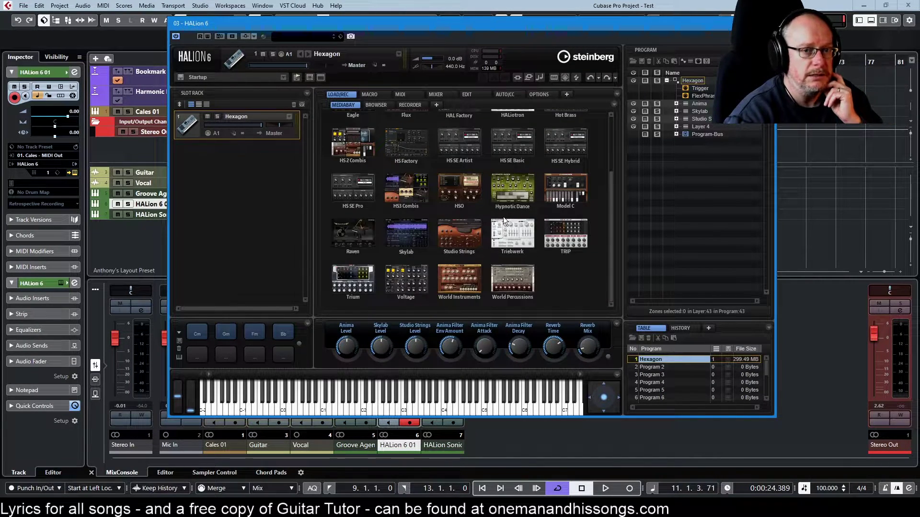
scroll(504, 220, up, 3)
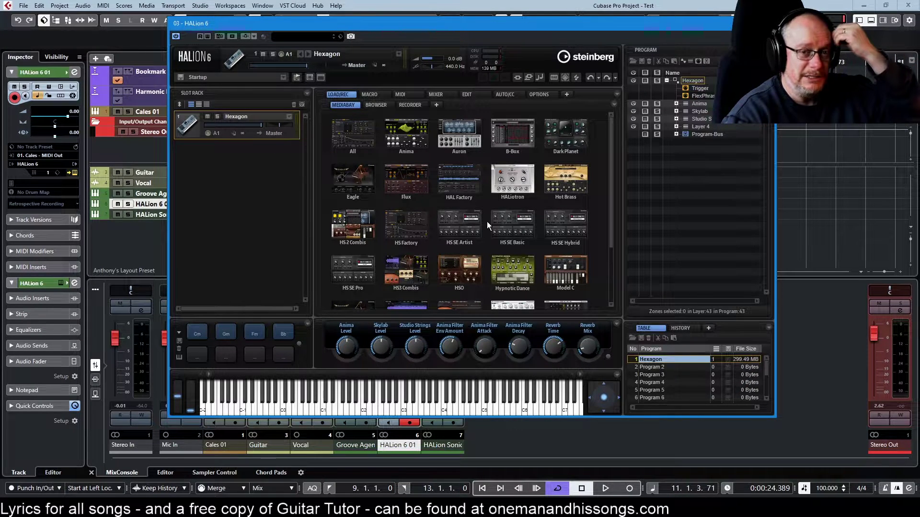
key(Escape)
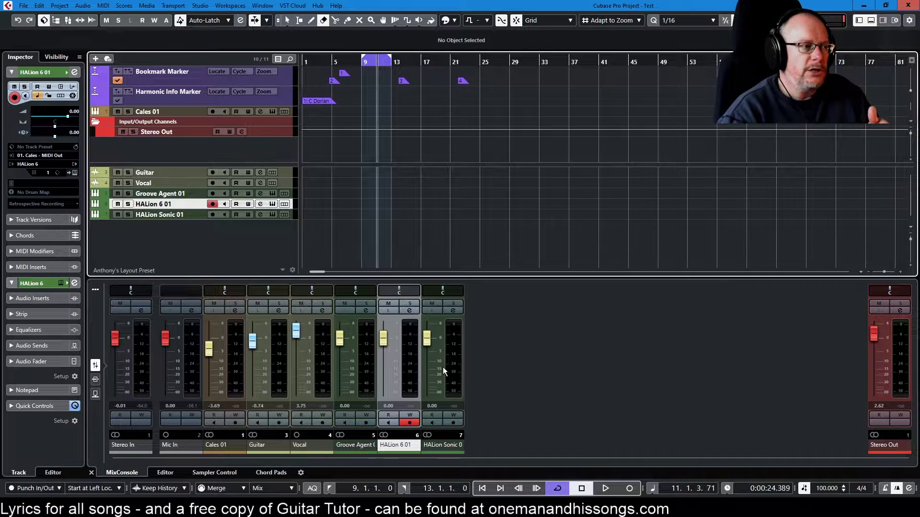
Reopen the HALion 6 window from the HALion 6 01 track and scroll its 577 Synth Comp presets.
click(284, 204)
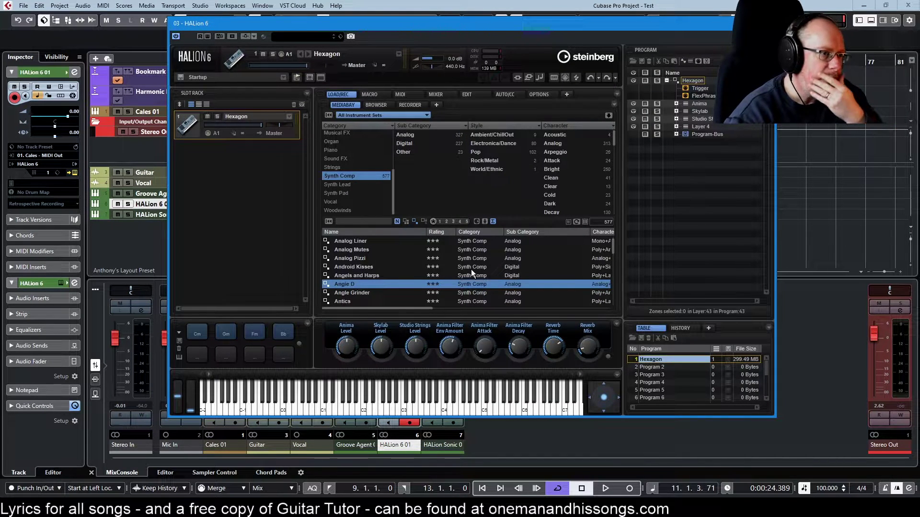
scroll(395, 255, down, 20)
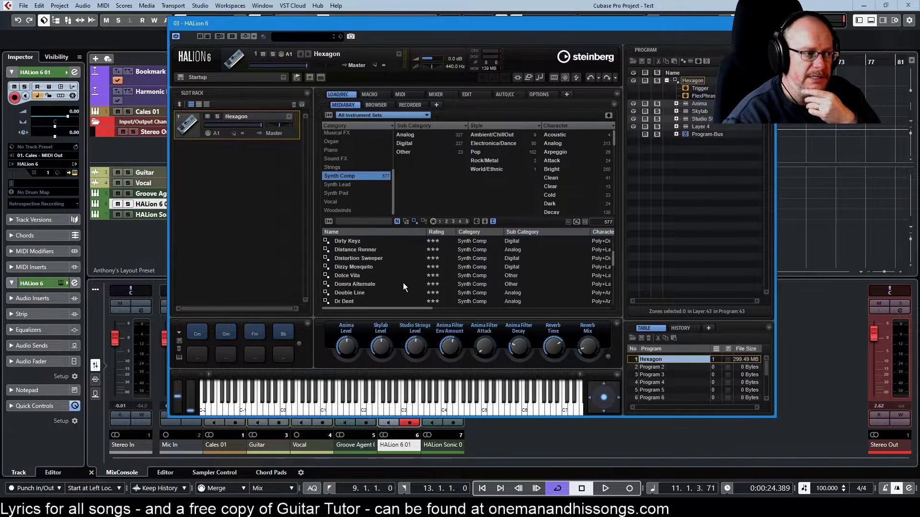
scroll(401, 280, up, 20)
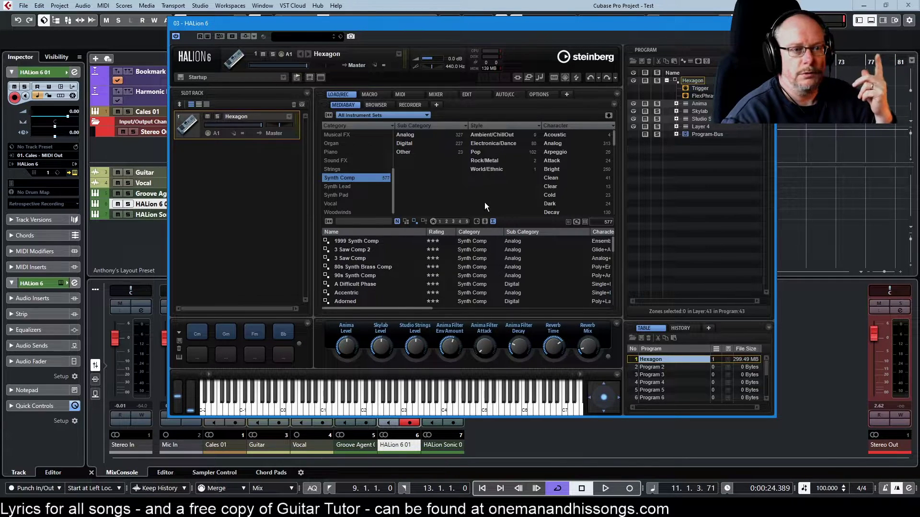
Select the 1999 Synth Comp preset, close HALion 6, and make HALion Sonic 01 current.
click(431, 242)
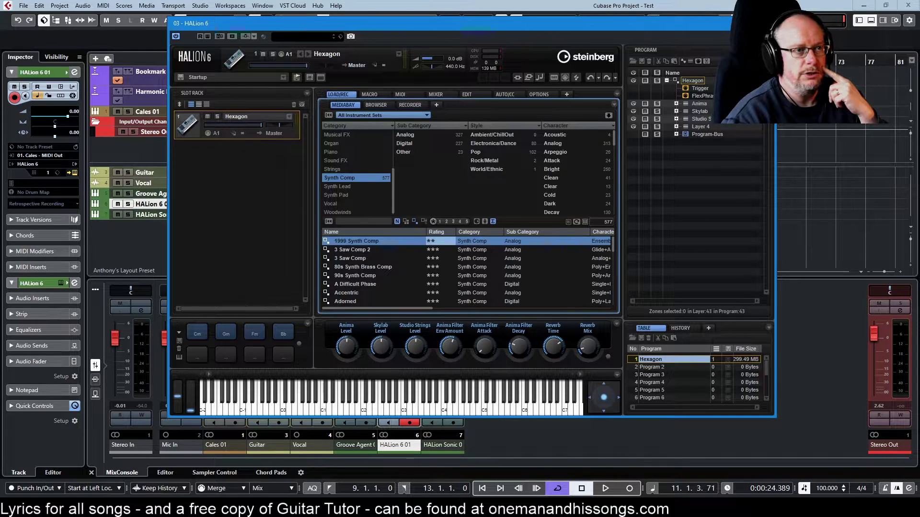
click(770, 23)
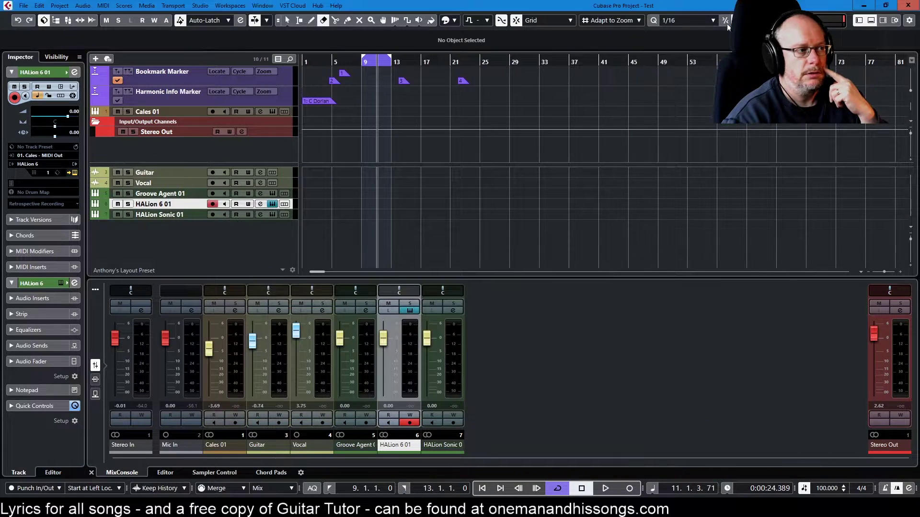
click(182, 214)
Open and close the HALion Sonic window, then review MediaBay's 567 Synth Comp results and close it.
click(283, 215)
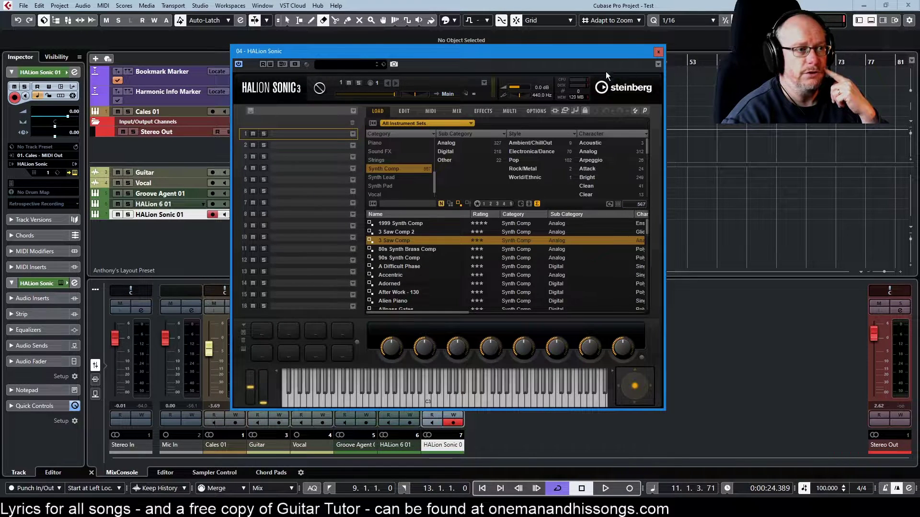
click(657, 51)
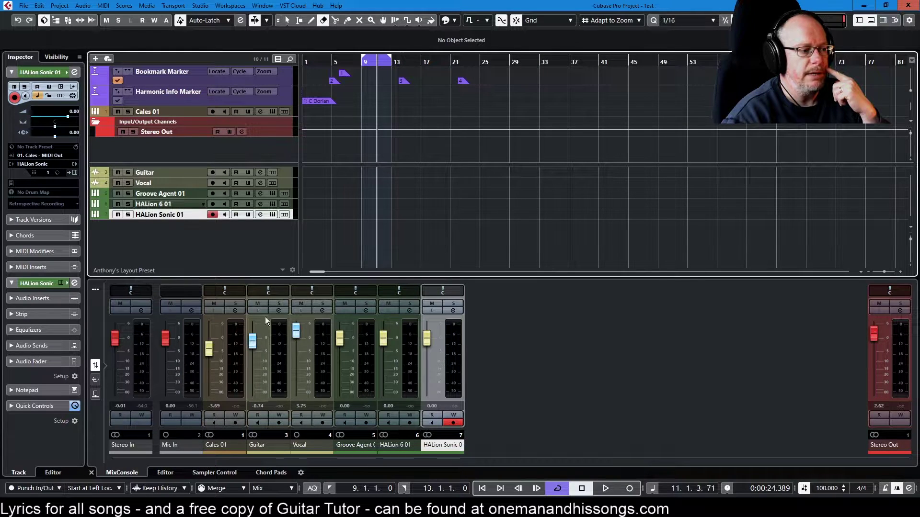
key(F5)
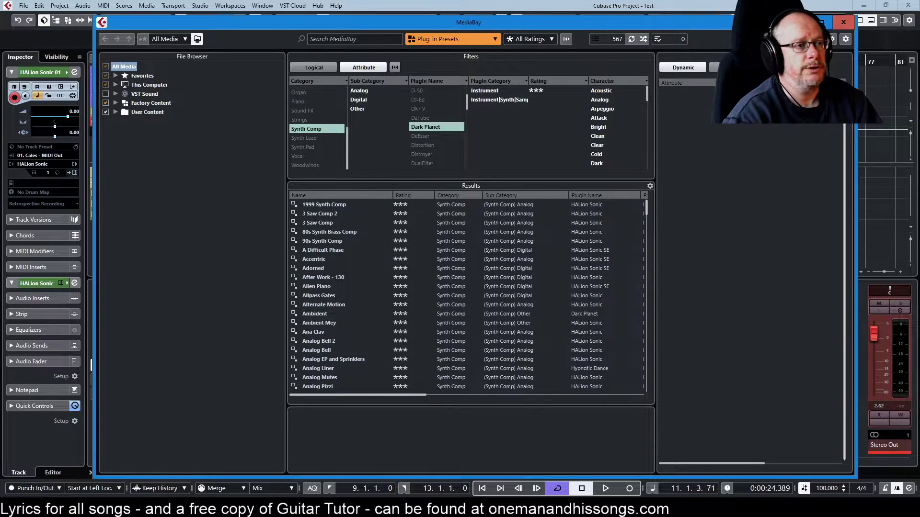
click(843, 21)
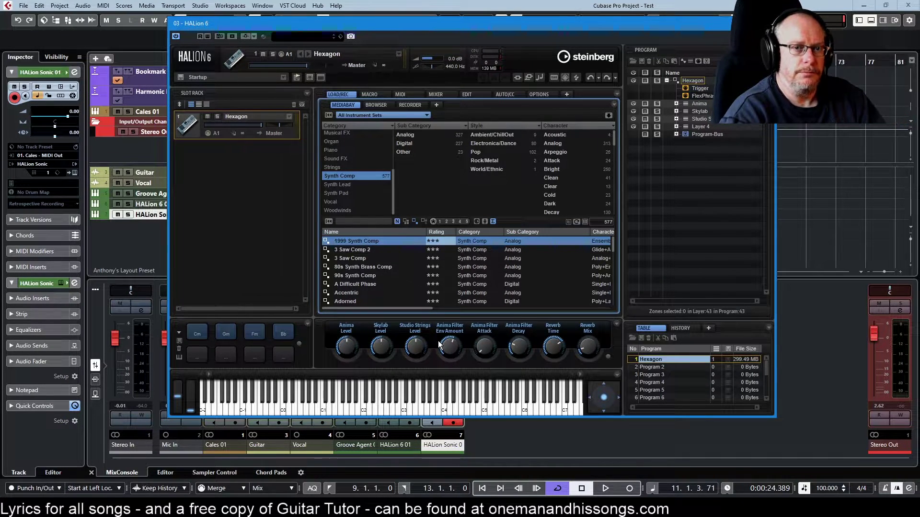
Reset HALion 6's preset-browser filters and show only its 435 Synth Comp presets.
click(288, 35)
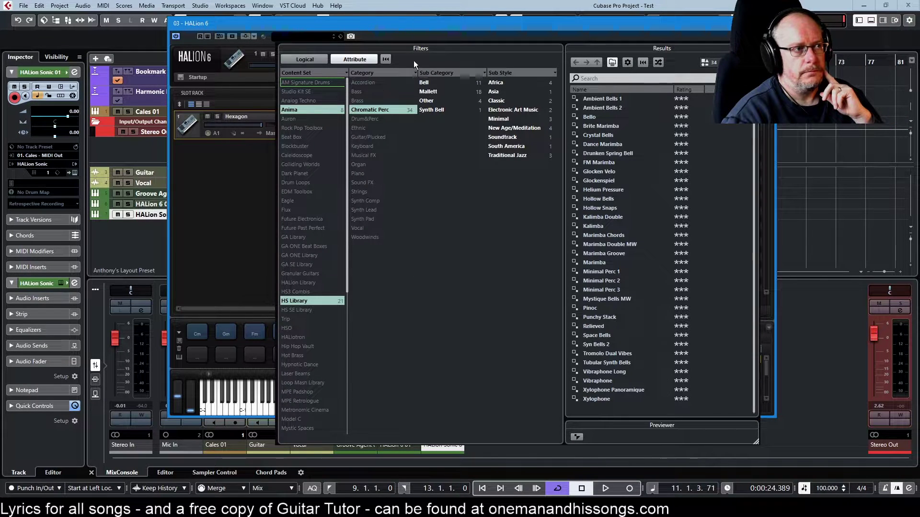
click(385, 59)
click(362, 200)
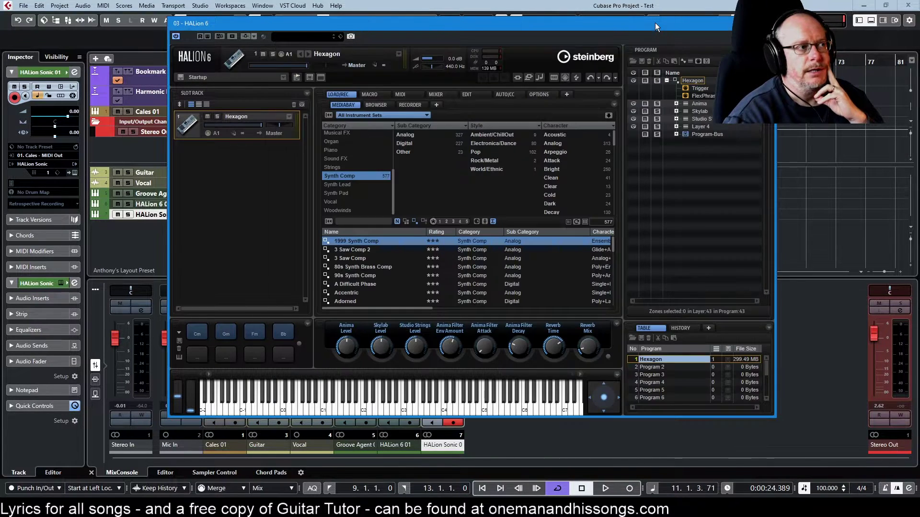
Close and reopen HALion 6's preset browser, then open MediaBay from the toolbar.
key(Escape)
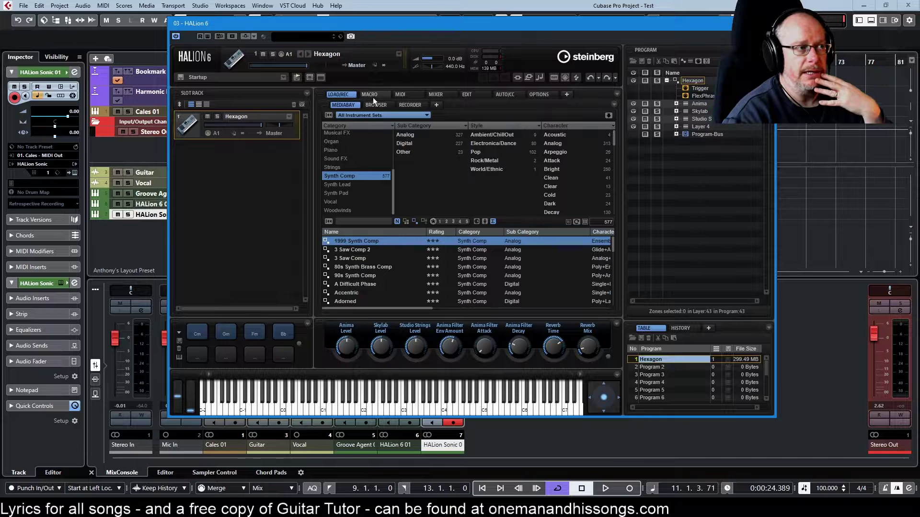
click(301, 36)
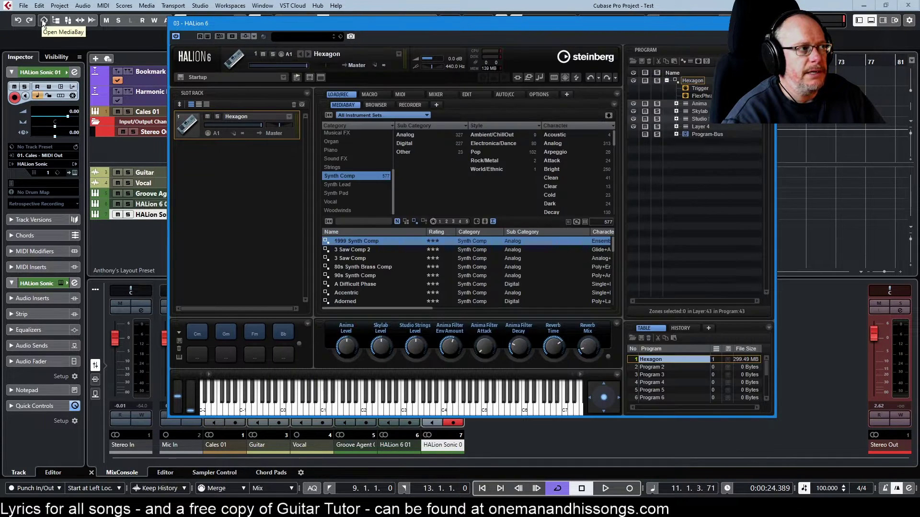
click(44, 21)
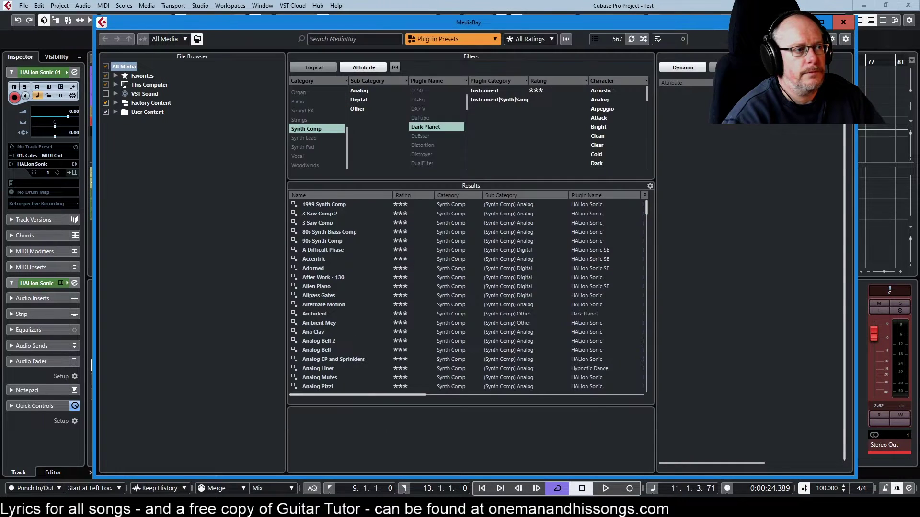
Filter MediaBay to Hypnotic Dance presets, then collapse and close the HALion 6 window.
scroll(424, 125, down, 5)
click(421, 127)
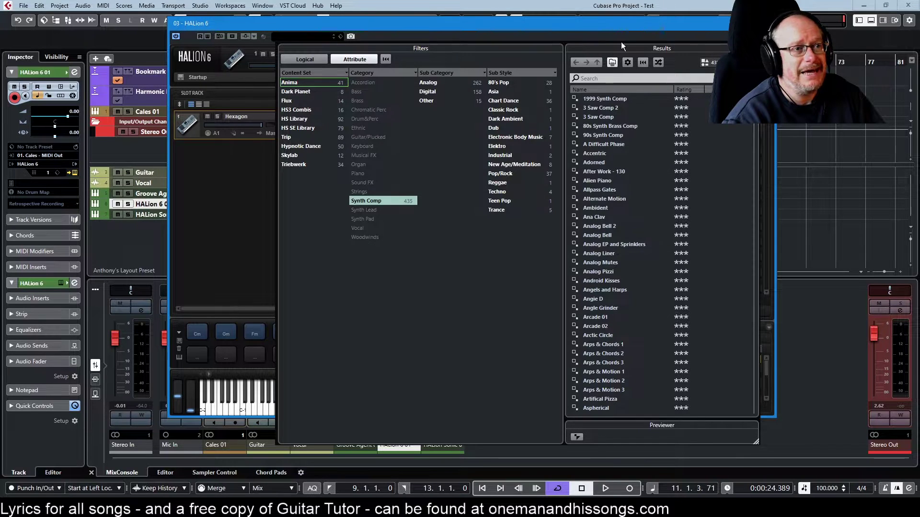
double_click(720, 25)
click(608, 23)
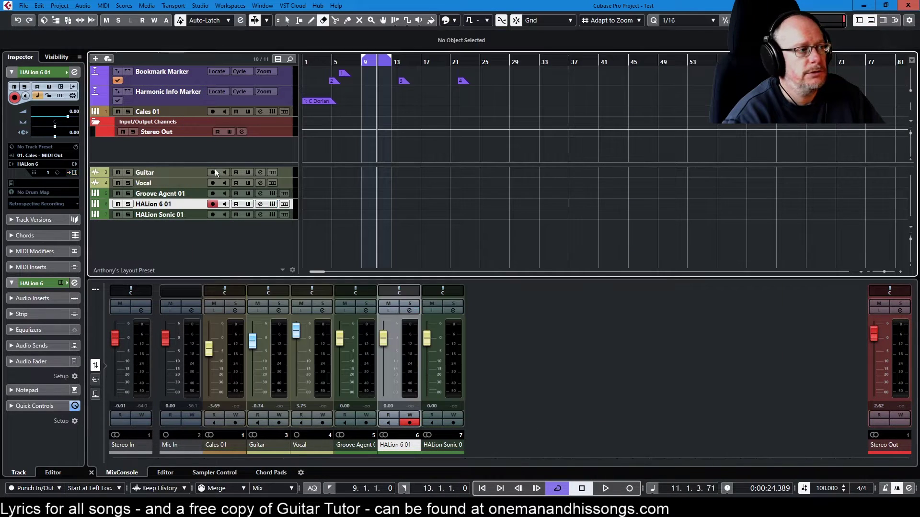
In MediaBay, toggle off the Hypnotic Dance, Triebwerk and Dark Planet filters, then close it.
key(F5)
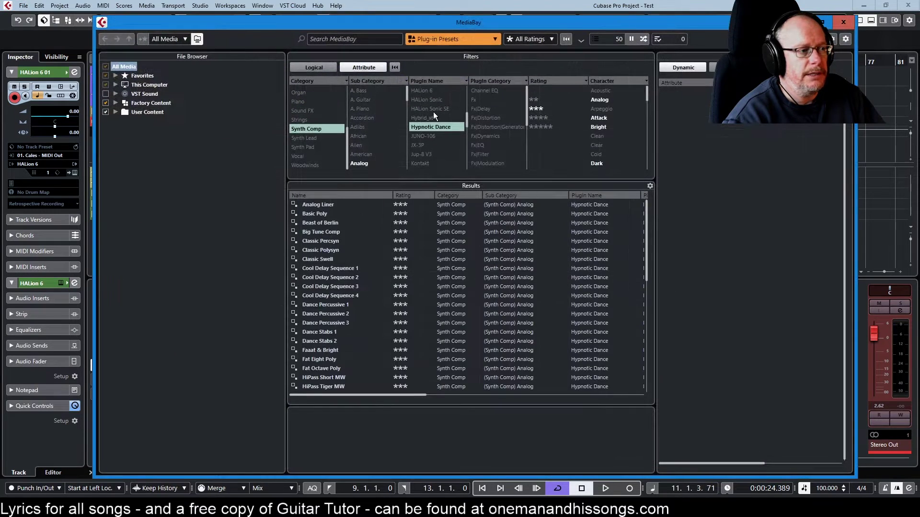
click(419, 128)
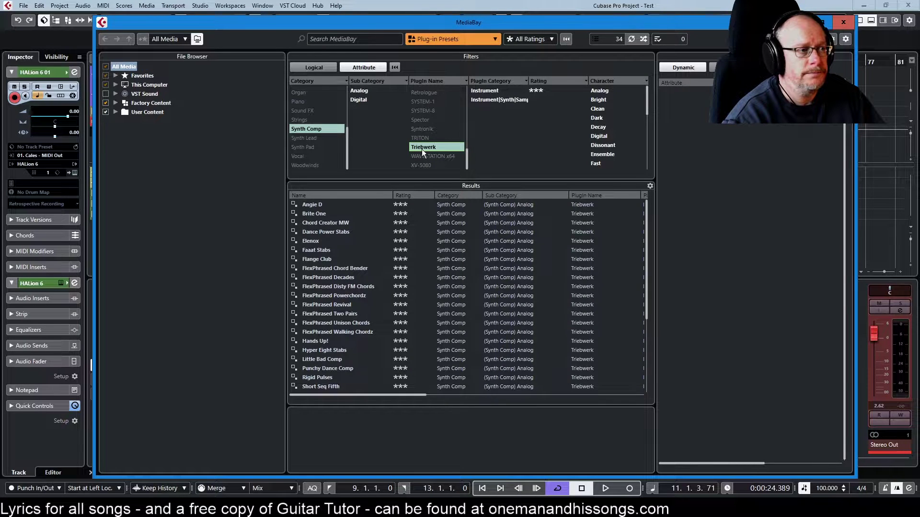
click(421, 149)
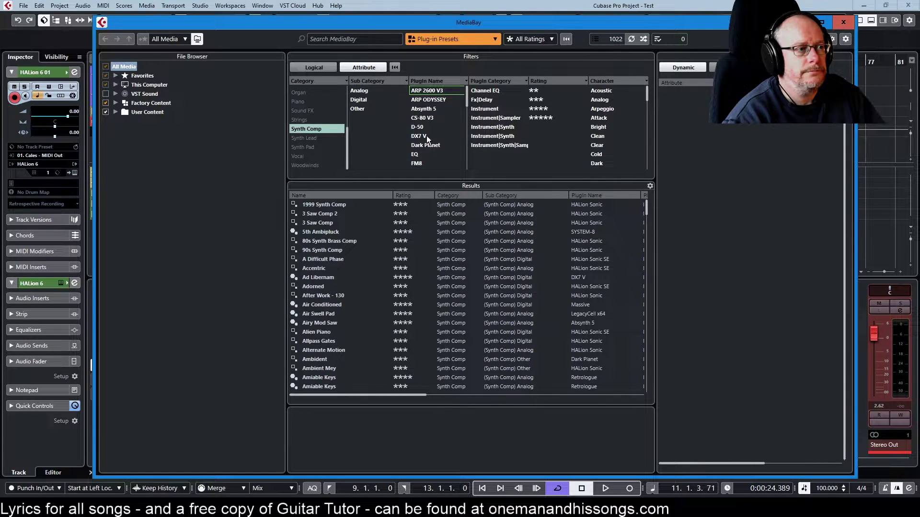
click(425, 143)
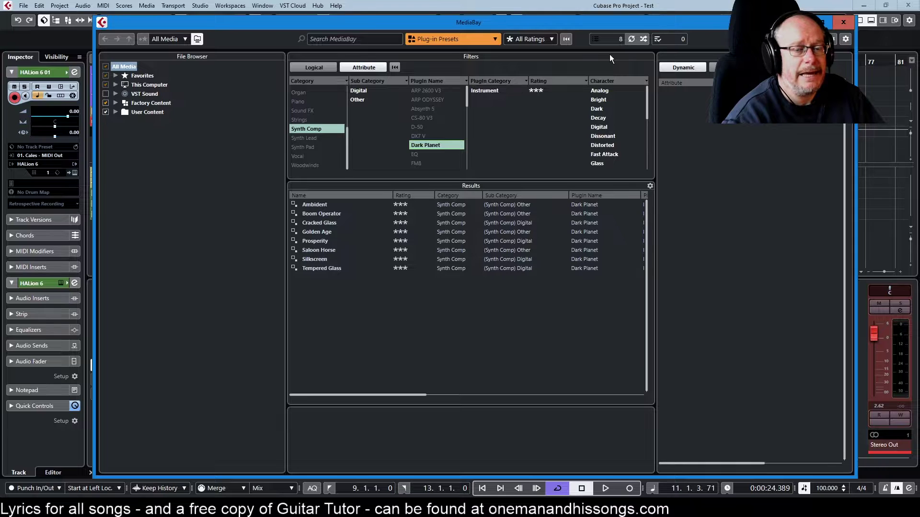
click(432, 145)
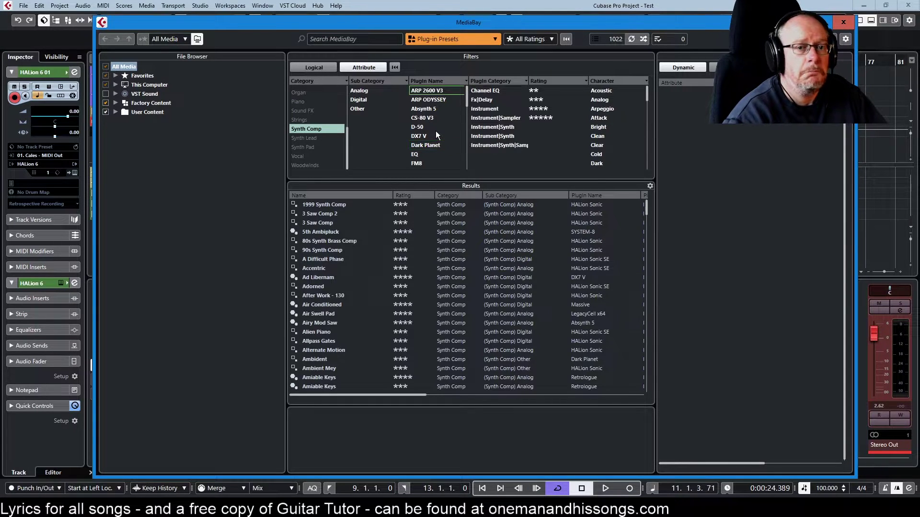
click(842, 22)
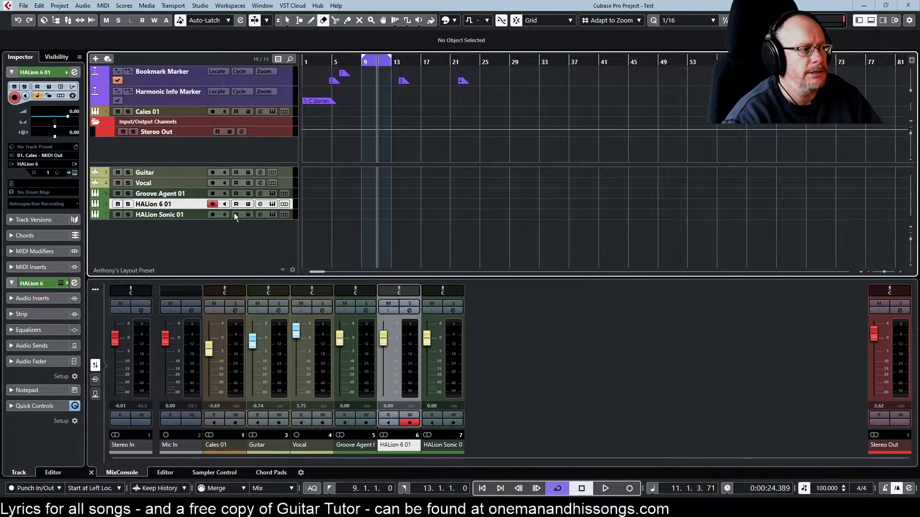
Open the HALion 6 01 instrument and its full preset browser listing Synth Comp presets.
click(272, 203)
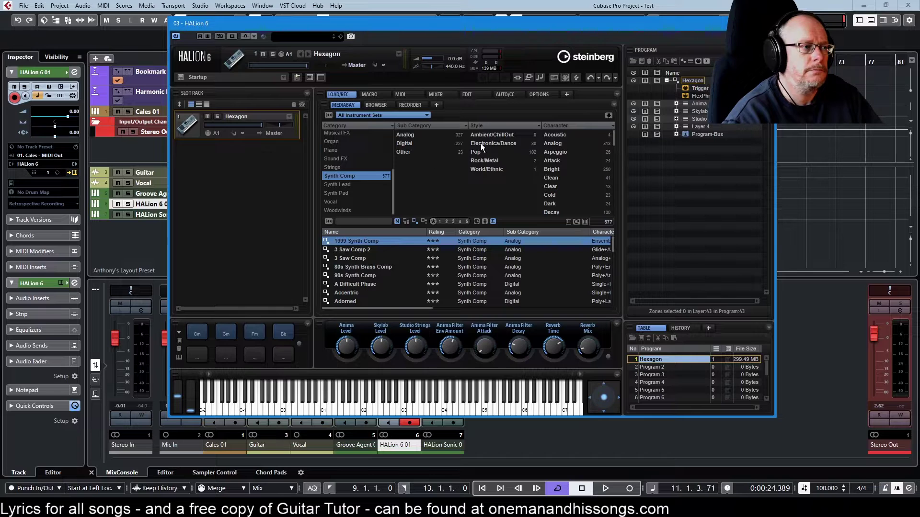
click(307, 36)
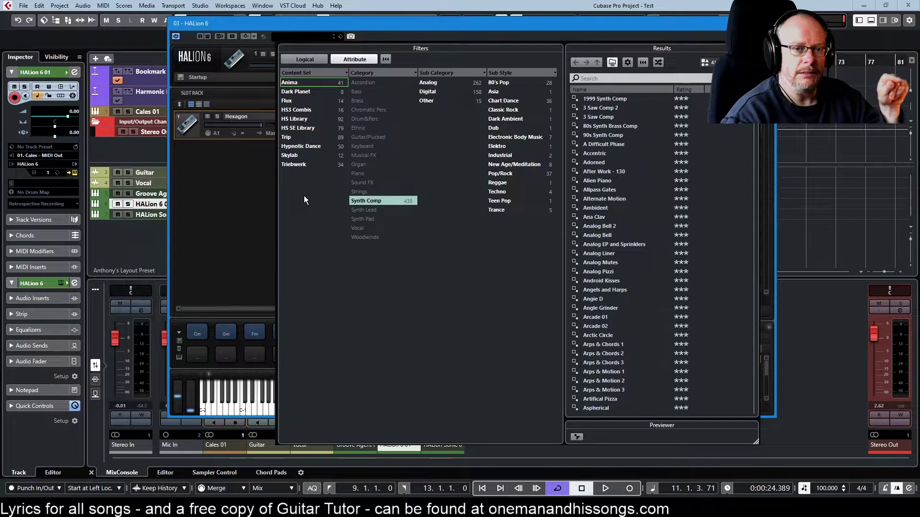
Filter HALion's browser to Chromatic Perc and check Bottle Grooves' attributes in MediaBay.
click(366, 201)
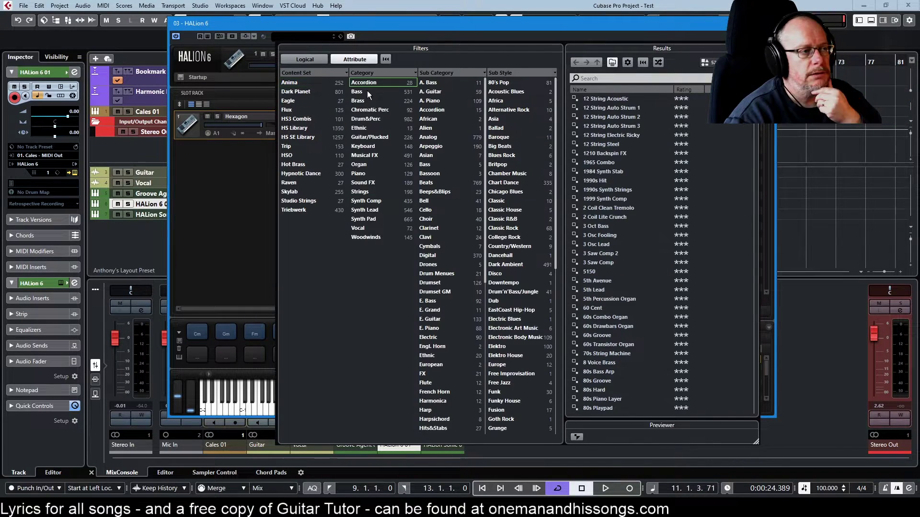
click(370, 110)
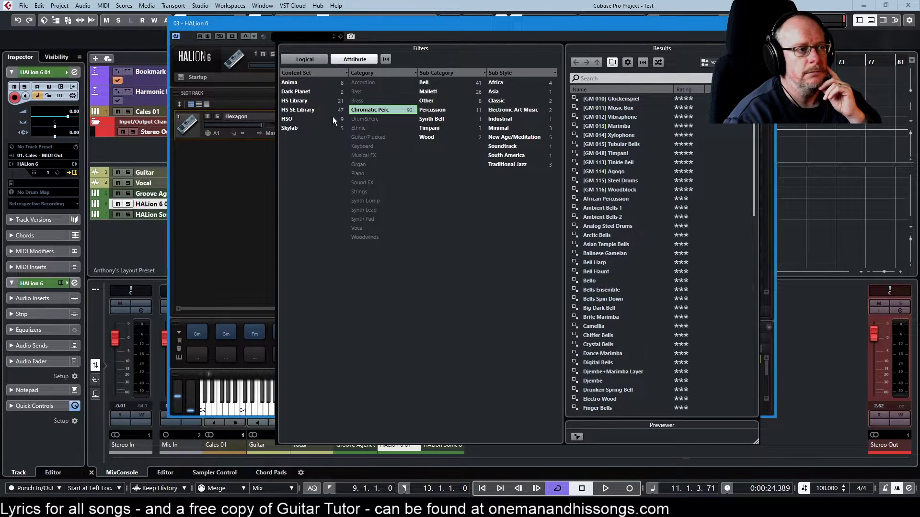
key(F5)
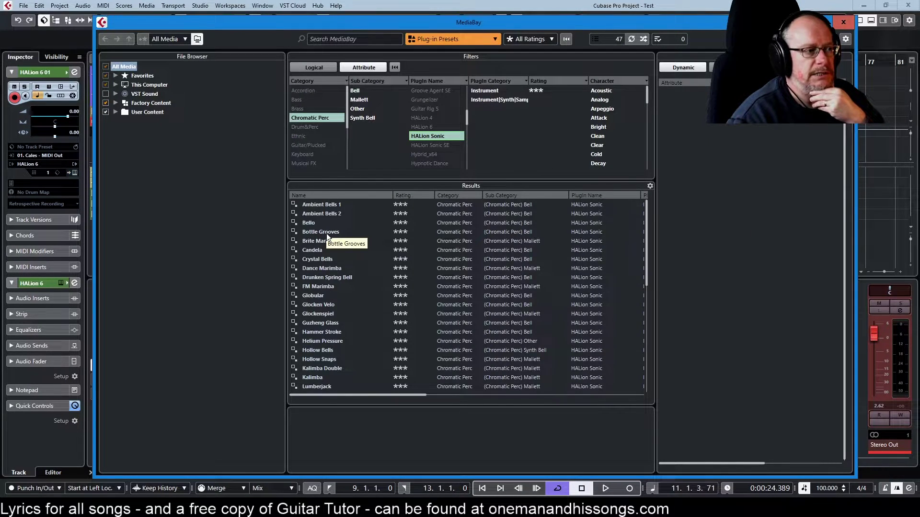
click(316, 234)
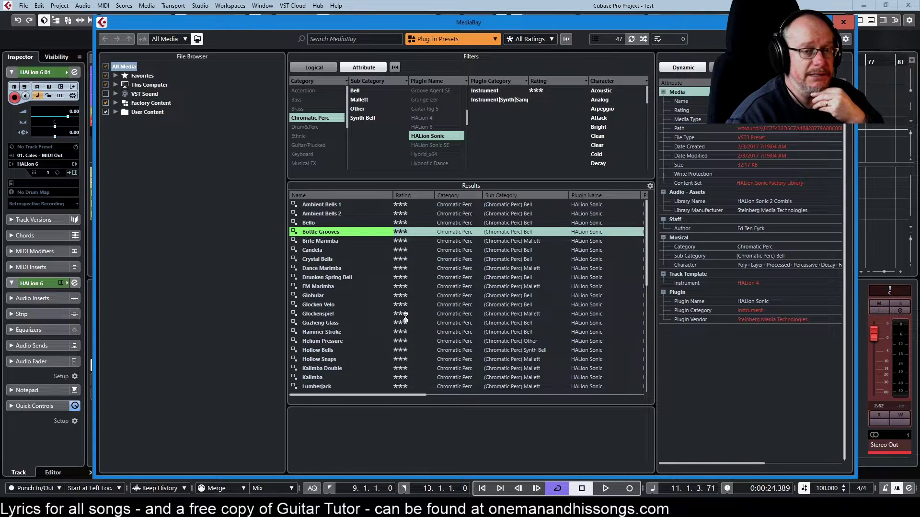
key(F5)
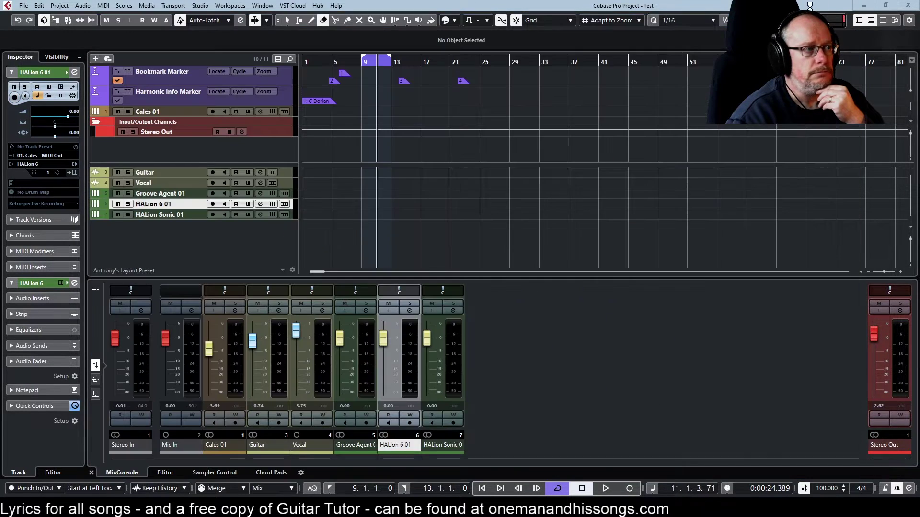
Reopen HALion 6 and search its presets and full browser for Bottle Grooves.
click(271, 204)
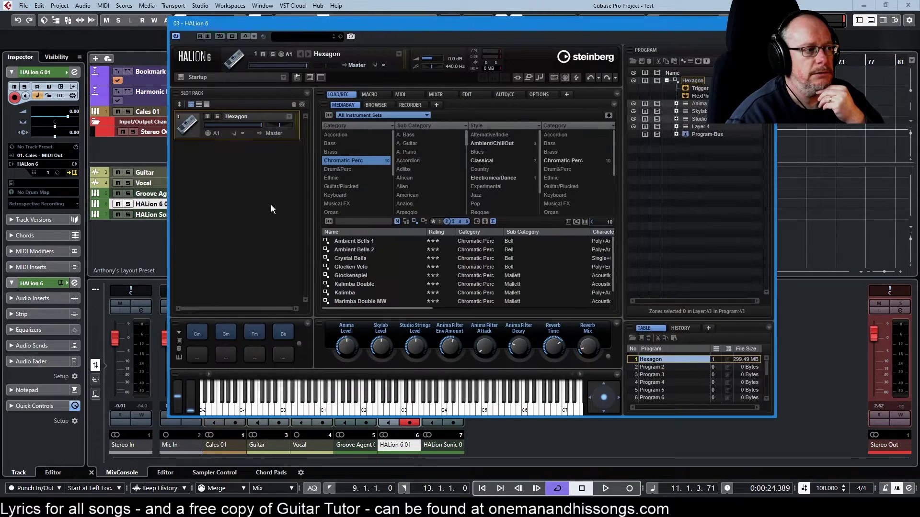
click(360, 222)
text(Bottle)
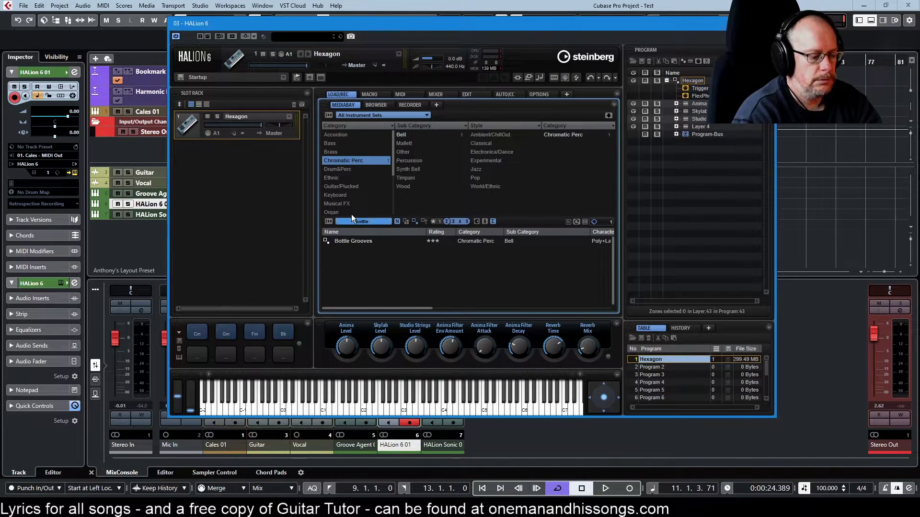
text( gr)
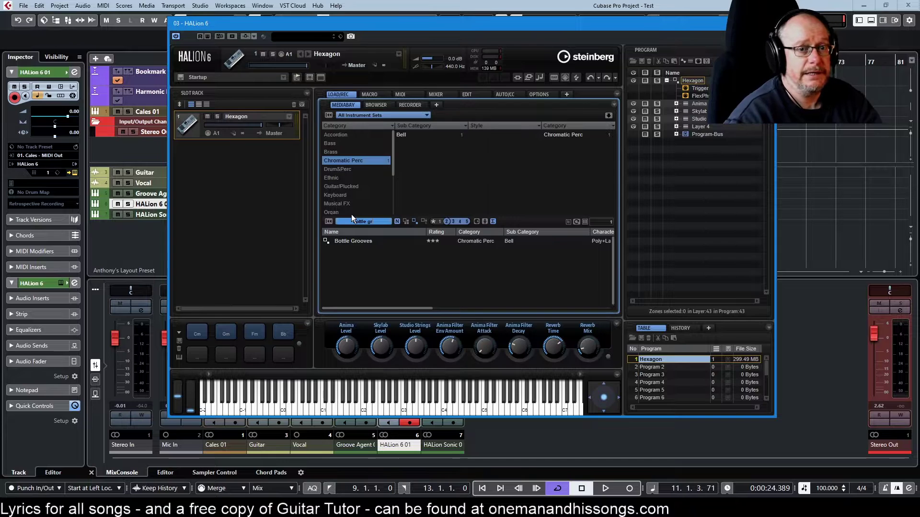
click(304, 38)
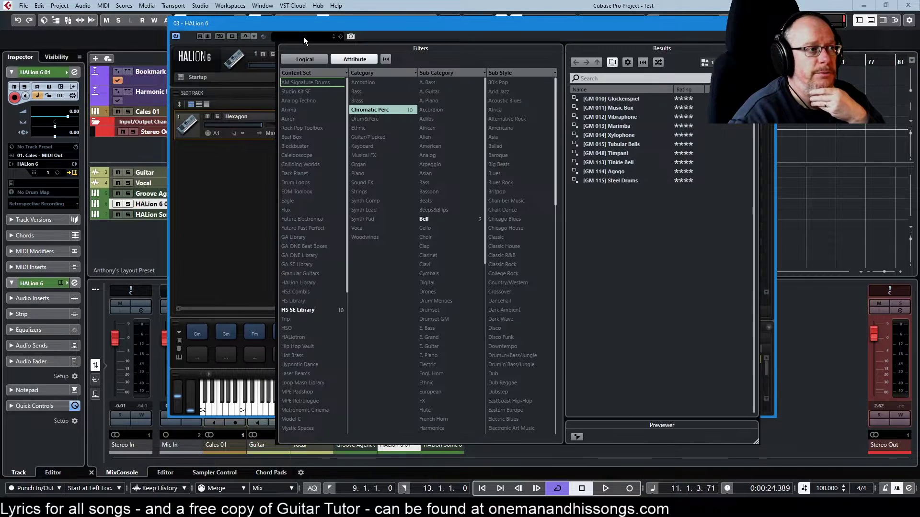
click(614, 79)
text(boot)
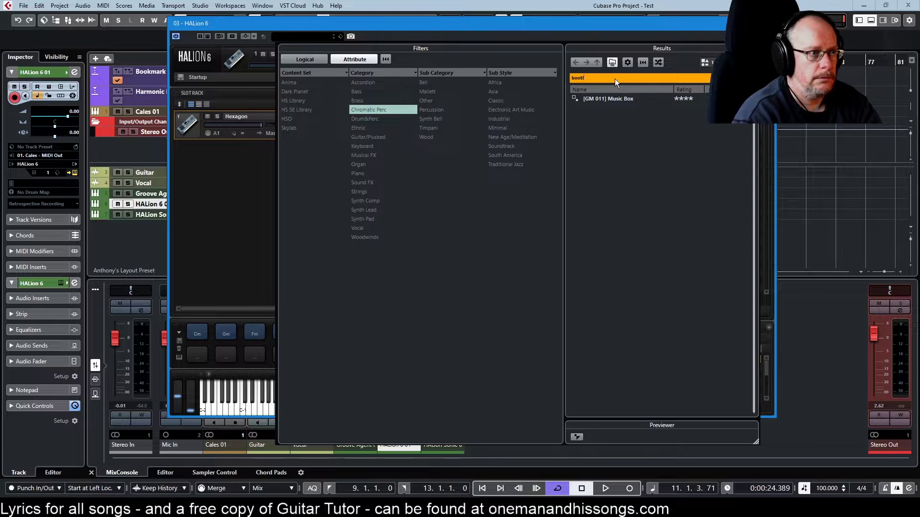
text(le)
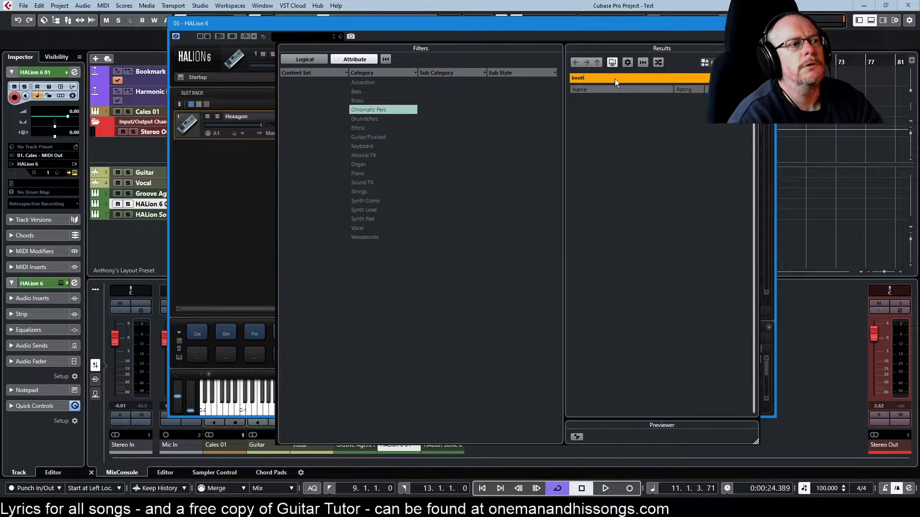
key(BackSpace)
key(BackSpace)
key(BackSpace)
text(t)
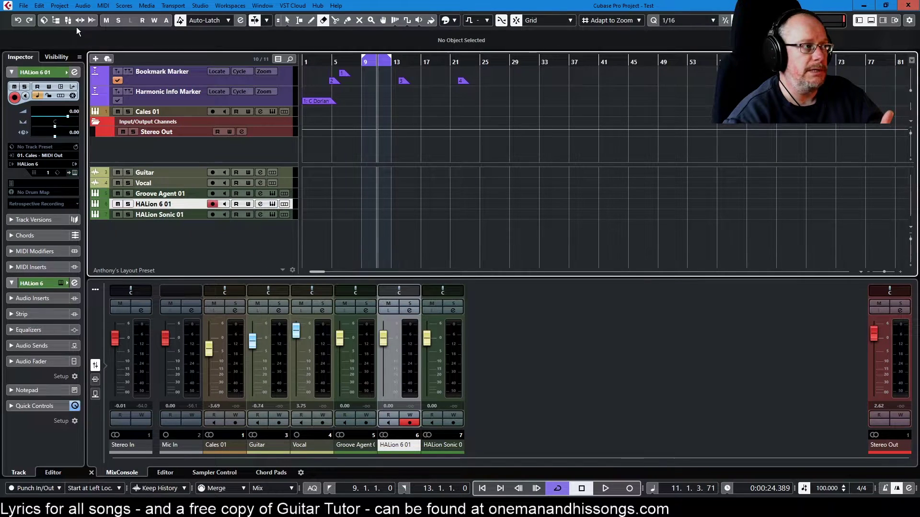
Create a new Bottle Grooves HALion Sonic track from the MediaBay preset.
key(F5)
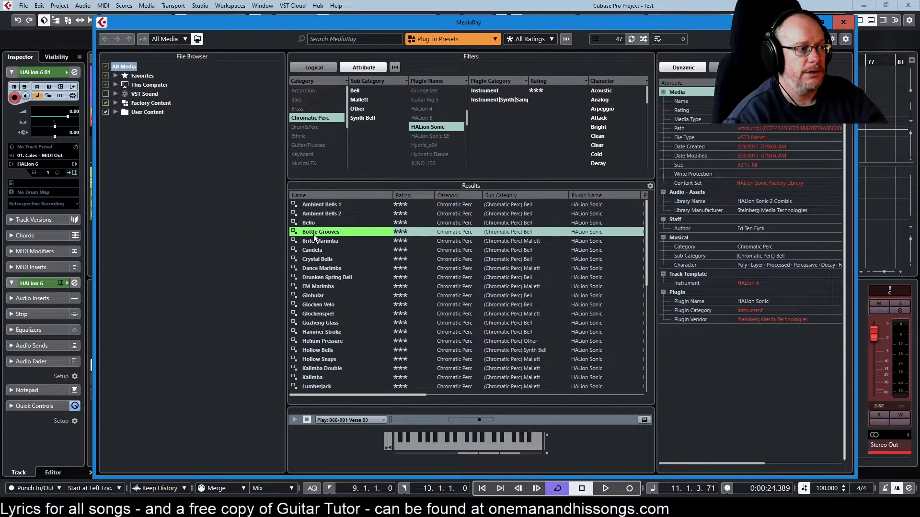
double_click(315, 232)
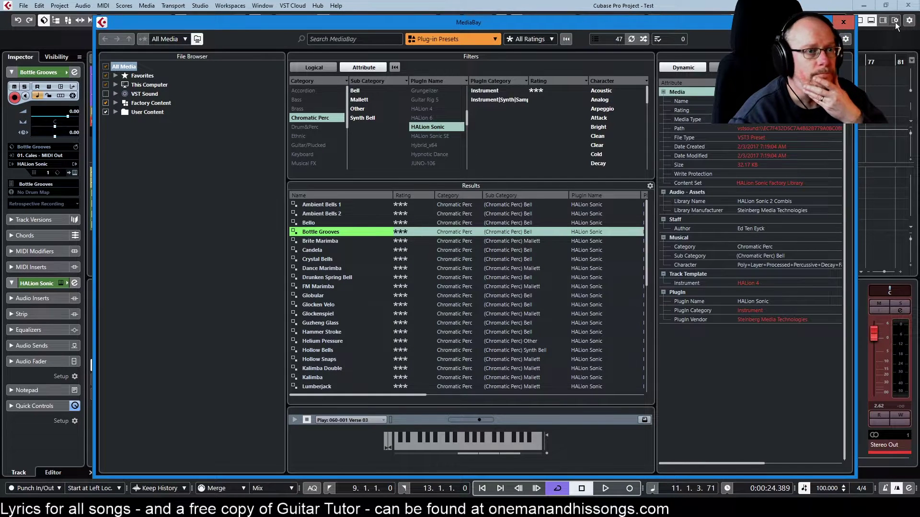
click(840, 21)
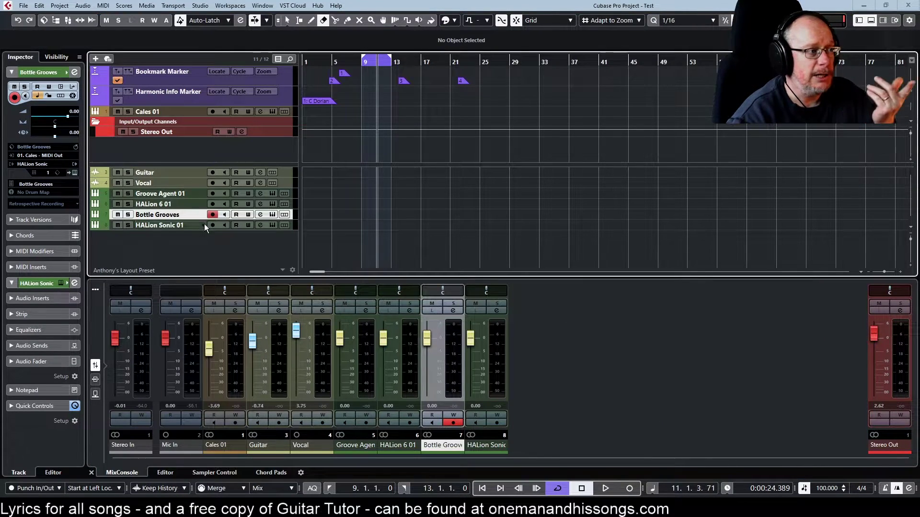
Find Bottle Grooves in the track's HALion Sonic presets by searching 'bottl', then move the browser aside.
click(272, 214)
scroll(412, 192, down, 4)
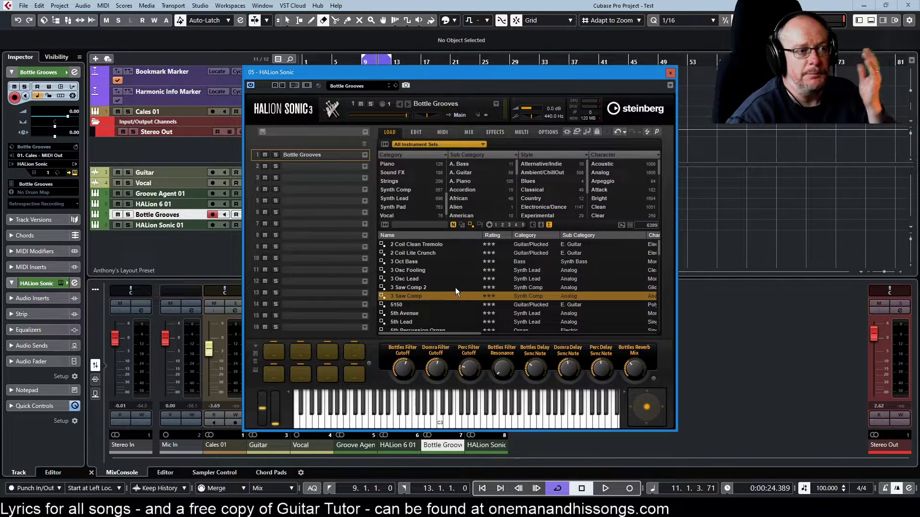
click(410, 218)
text(bottl)
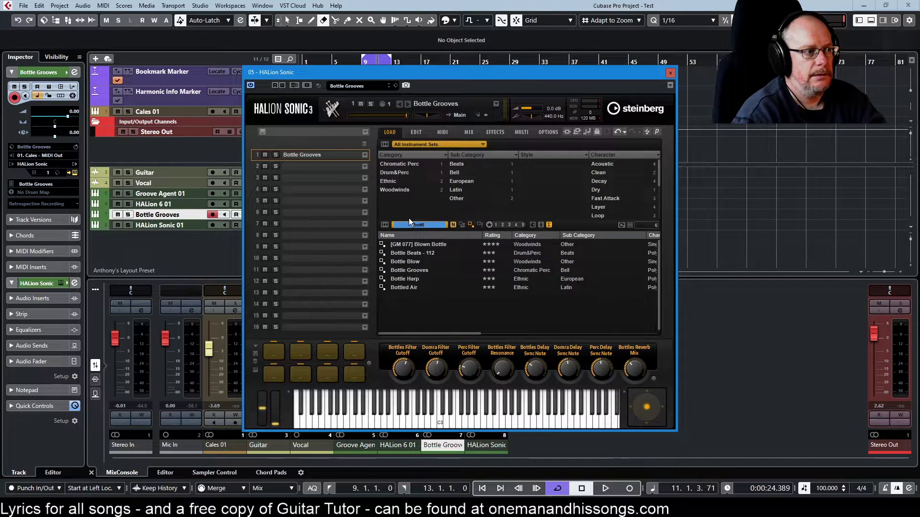
click(413, 271)
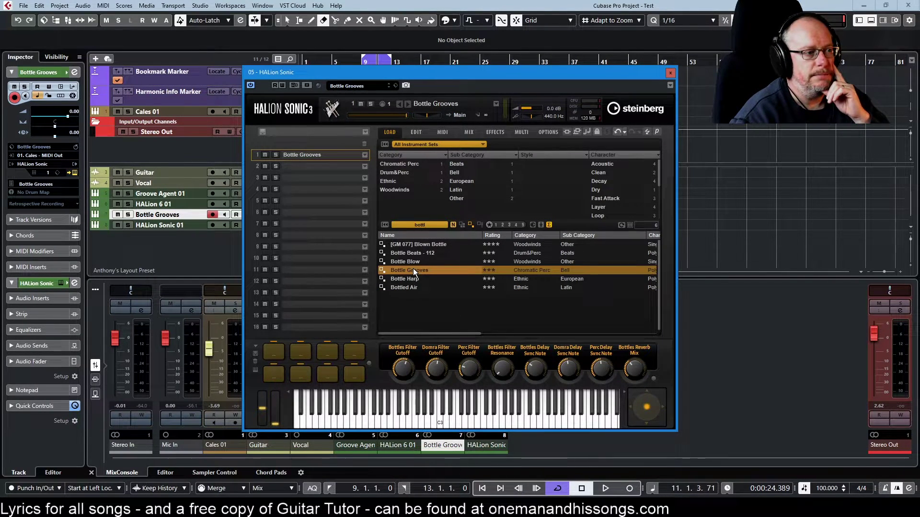
click(370, 86)
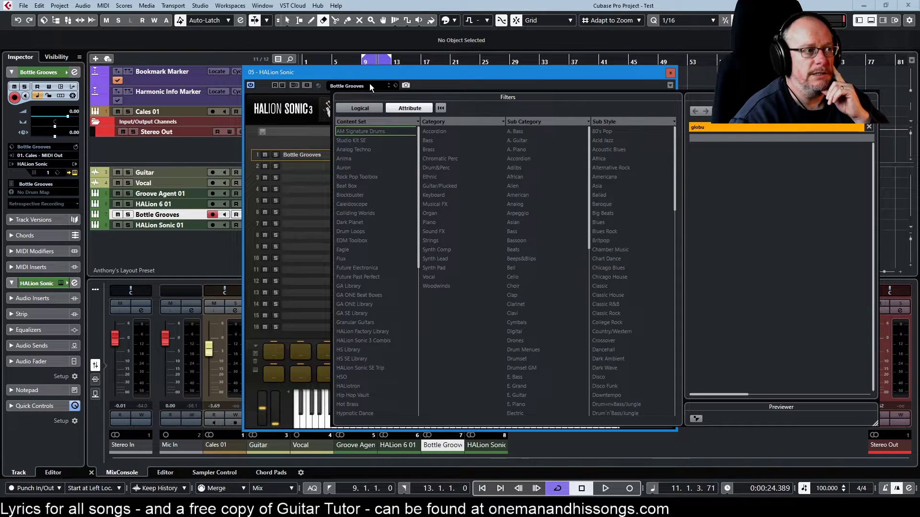
drag(419, 59, 495, 63)
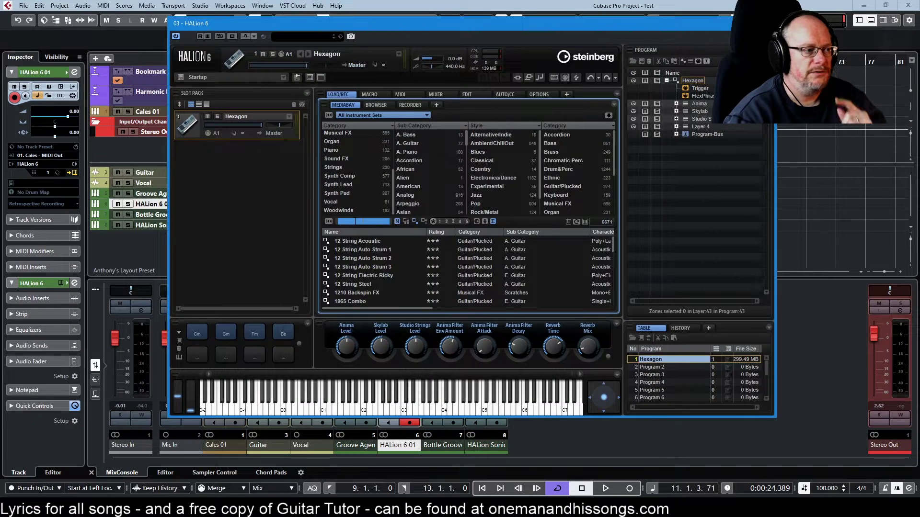
Search HALion 6 for 'blue keys', load the Blue Keys preset, and select HALion Sonic 01.
click(355, 220)
text(blue keys)
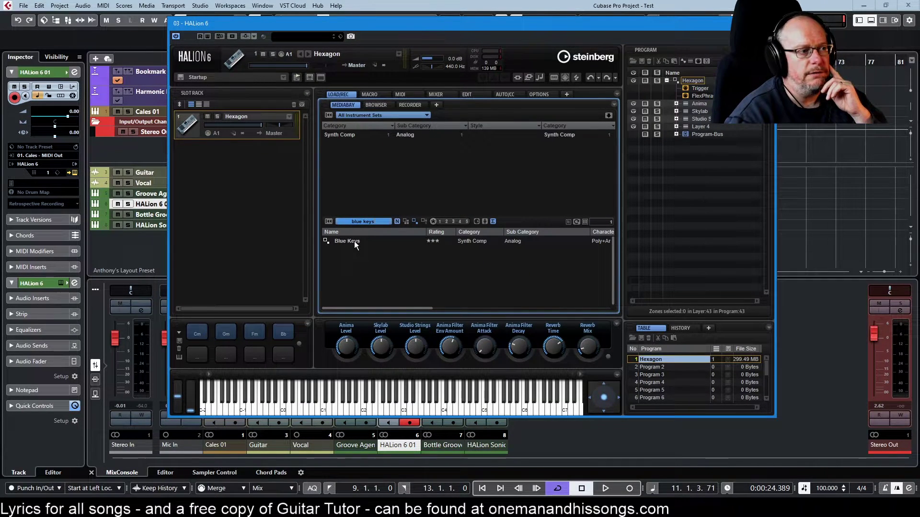
double_click(354, 240)
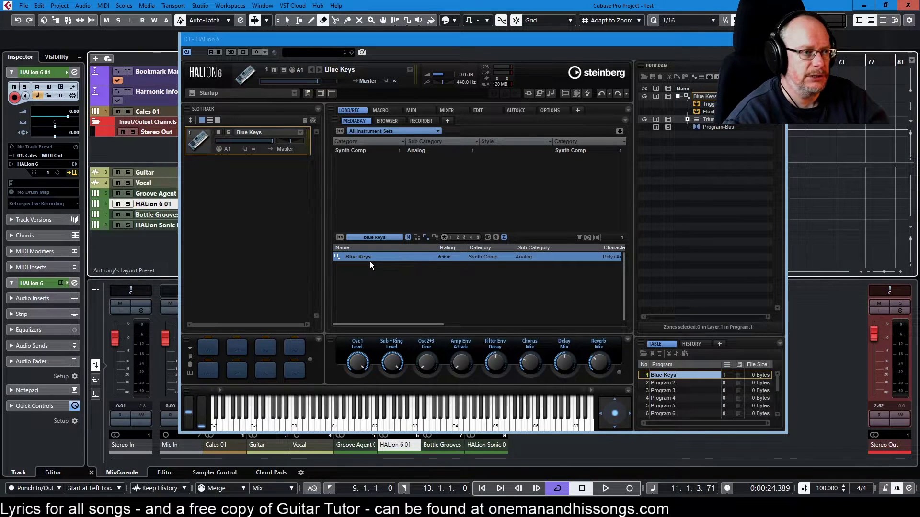
click(174, 225)
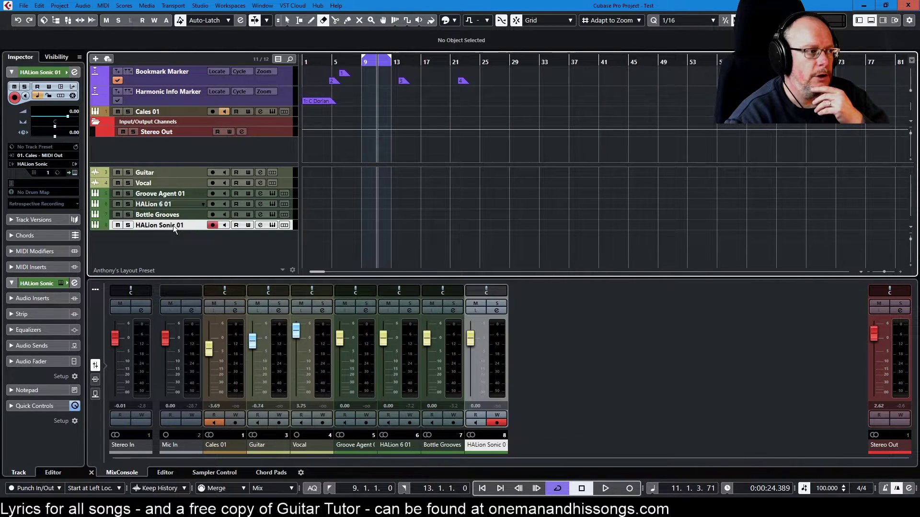
Filter HALion Sonic 01's presets by 'blue keys', load Blue Keys into slot 1, and close the editor.
click(272, 225)
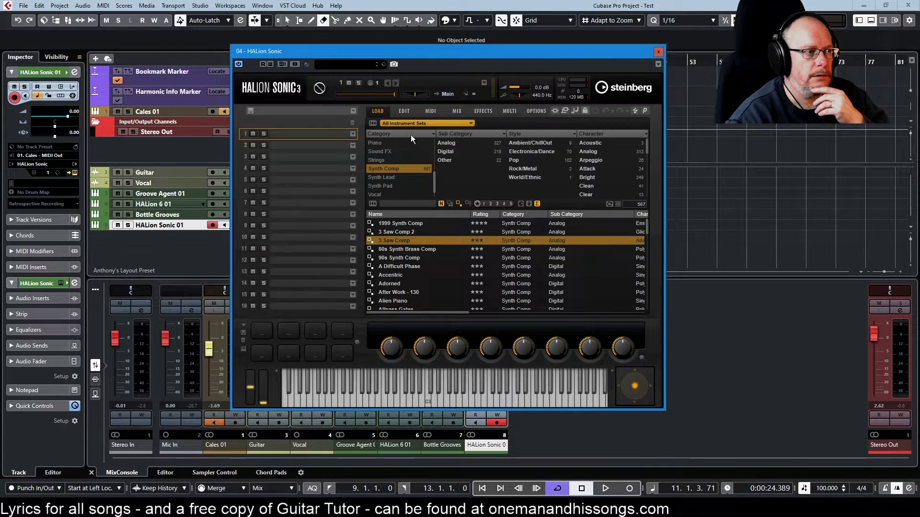
click(392, 204)
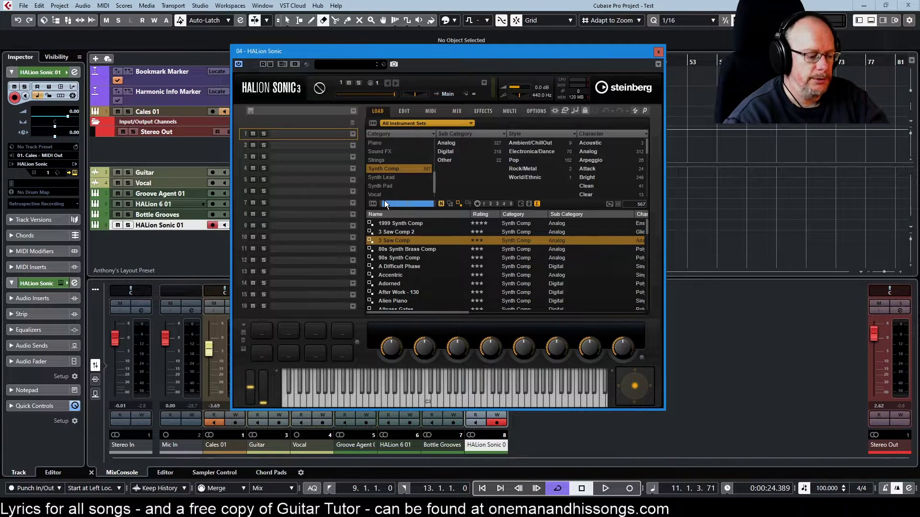
text(blue keys)
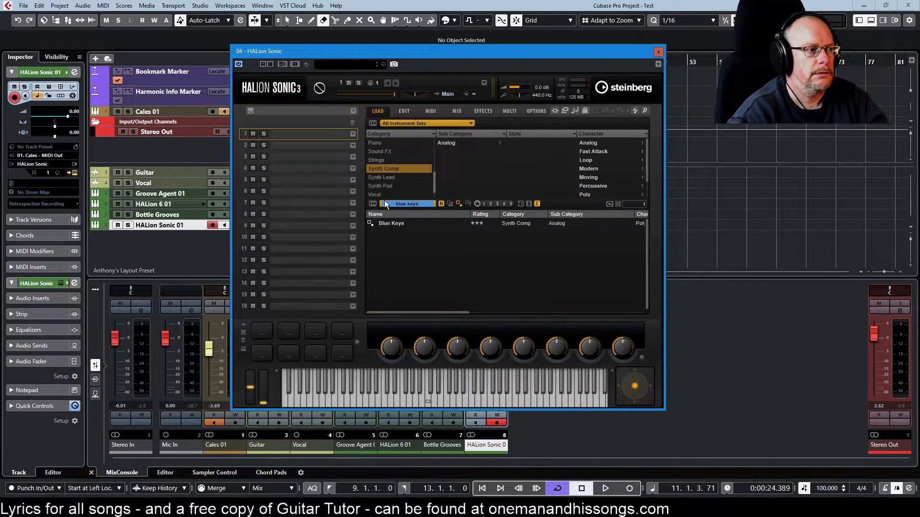
click(392, 226)
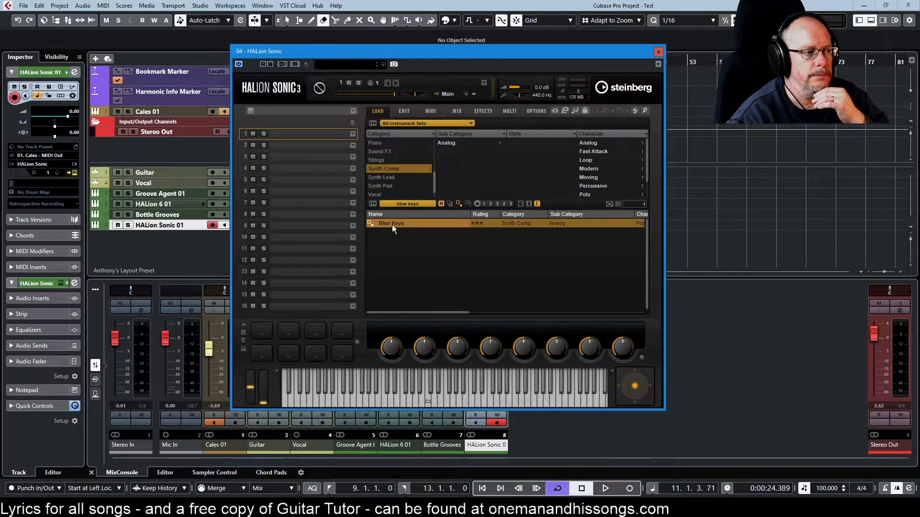
double_click(392, 225)
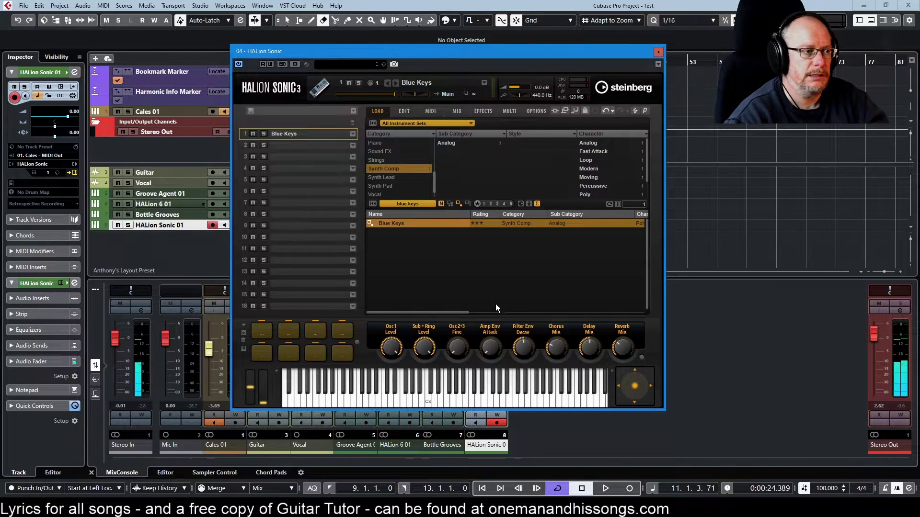
click(658, 50)
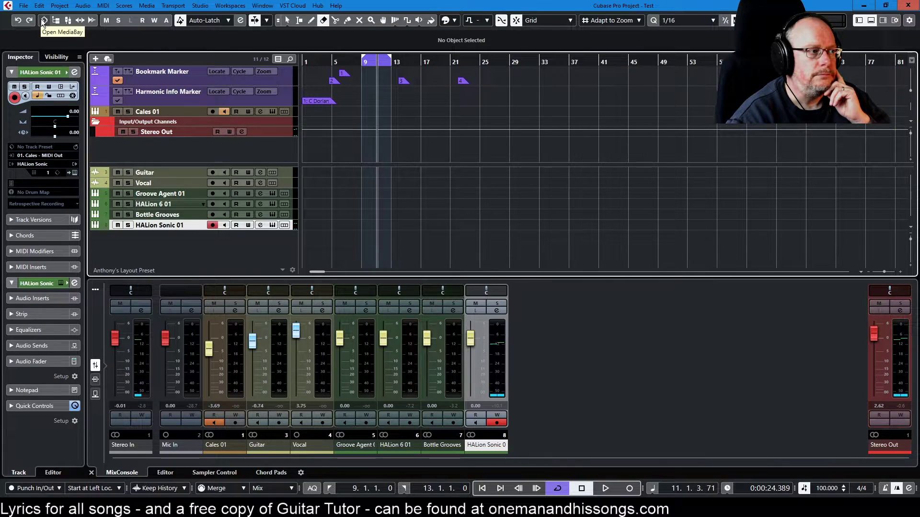
Remove the HALion 6 01, Bottle Grooves and HALion Sonic 01 tracks.
right_click(161, 204)
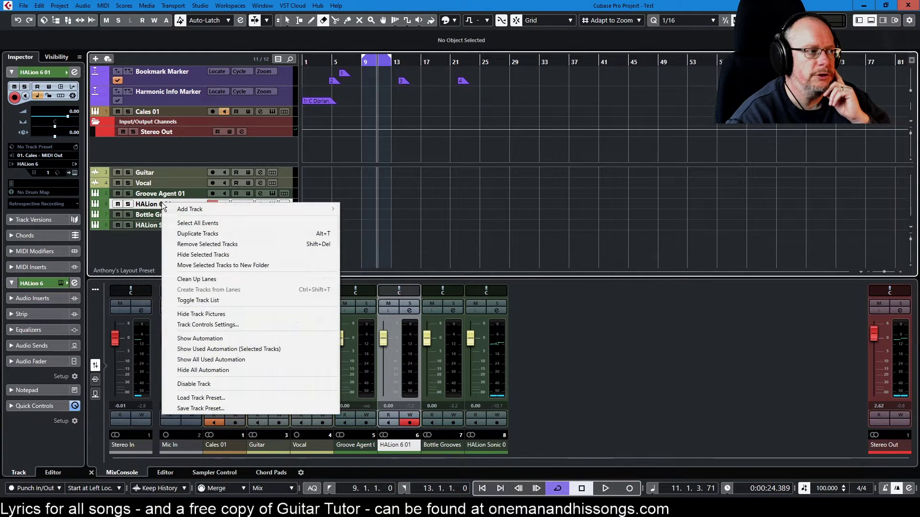
click(183, 245)
right_click(159, 204)
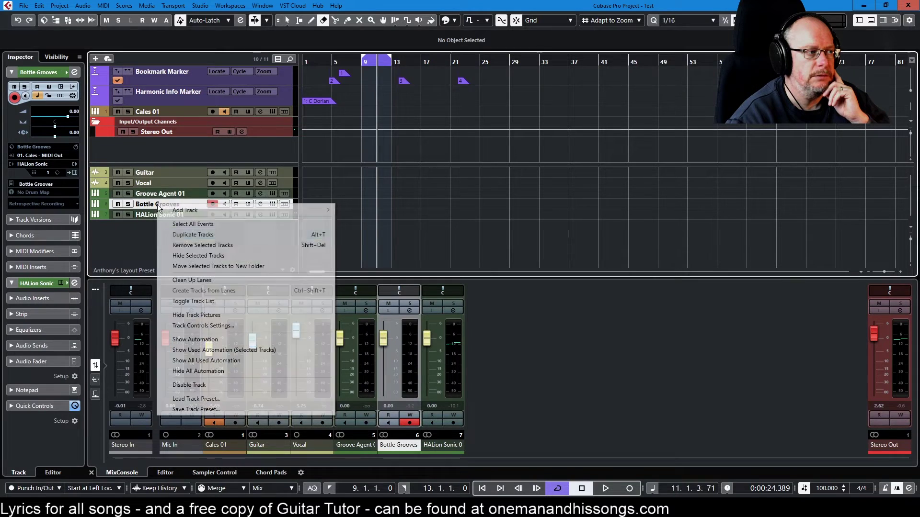
click(191, 245)
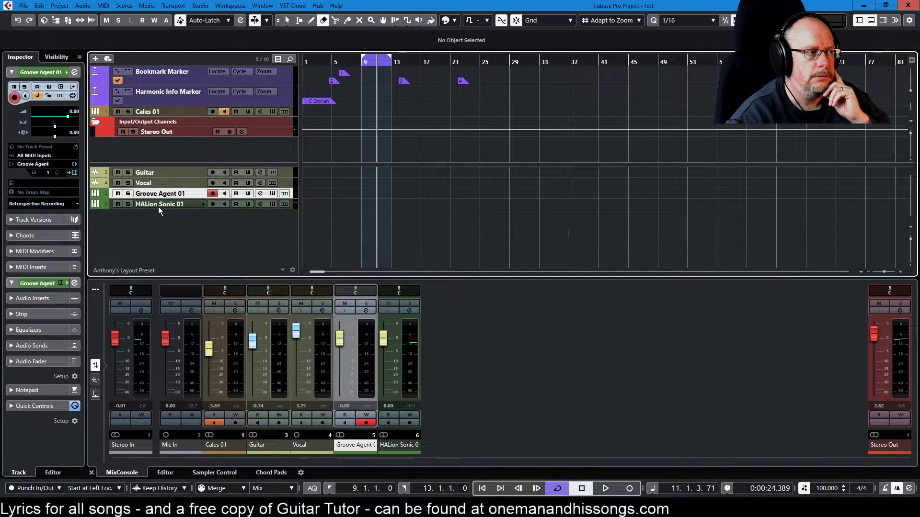
right_click(158, 206)
click(200, 249)
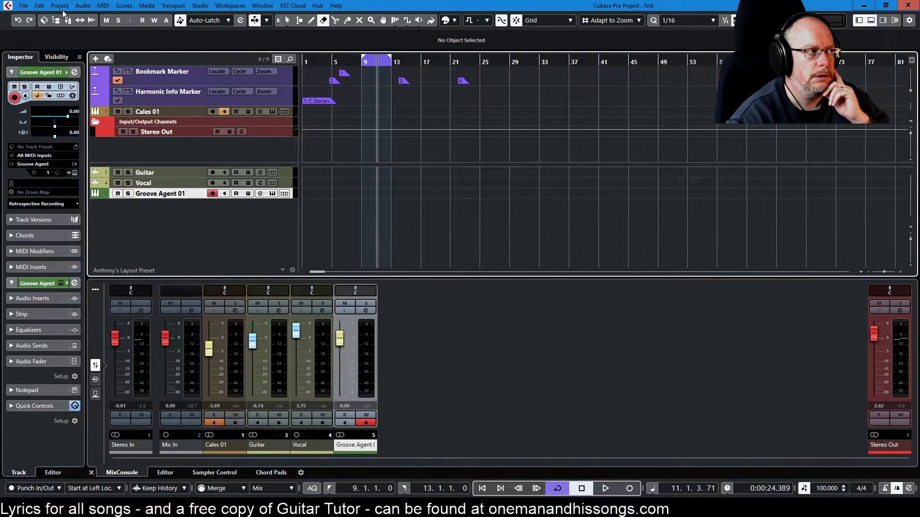
Search MediaBay for 'blue keys' with filters cleared and create a Blue Keys track from the result.
click(45, 21)
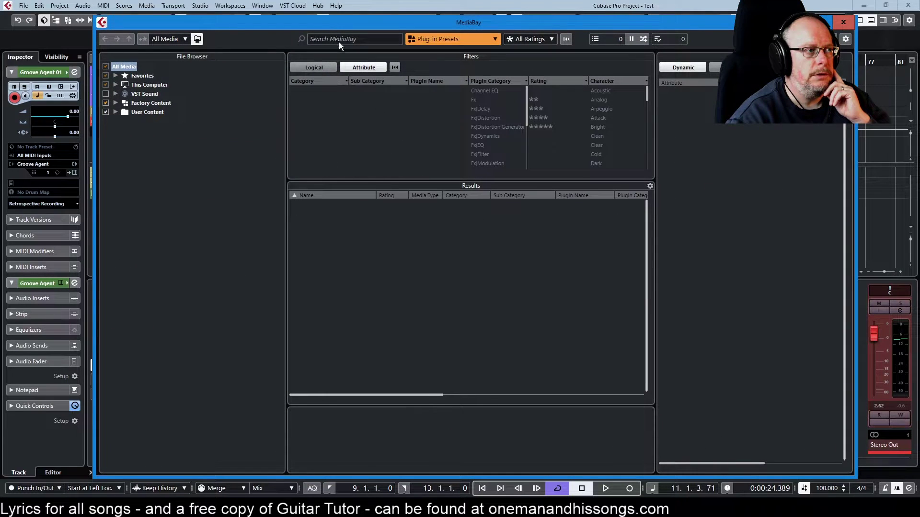
click(327, 39)
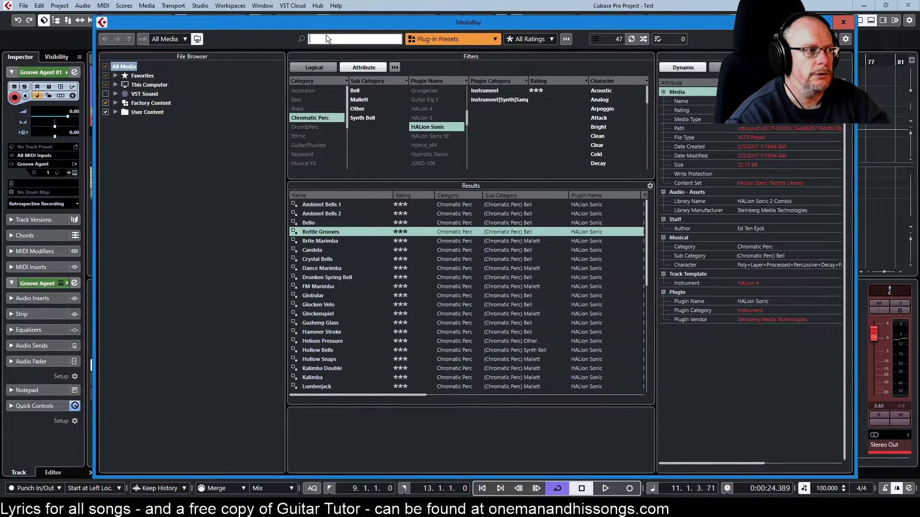
text(blue k)
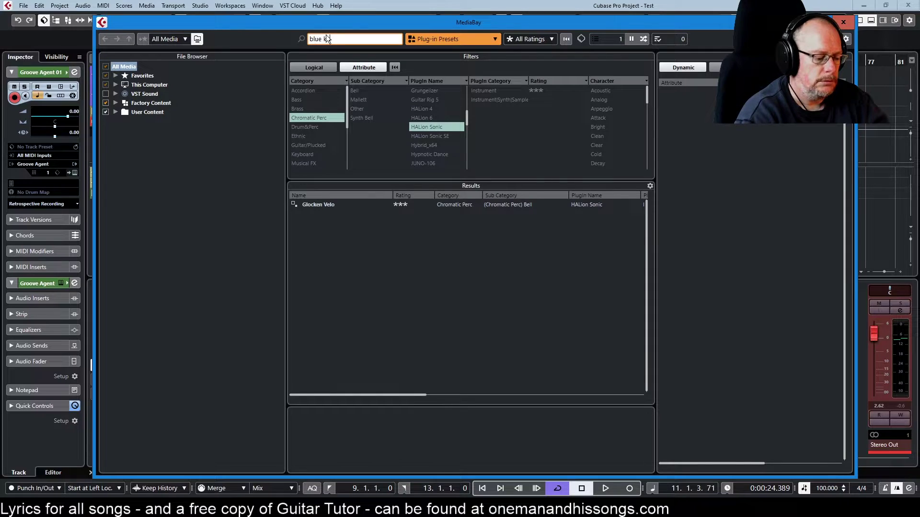
text(eys)
key(Return)
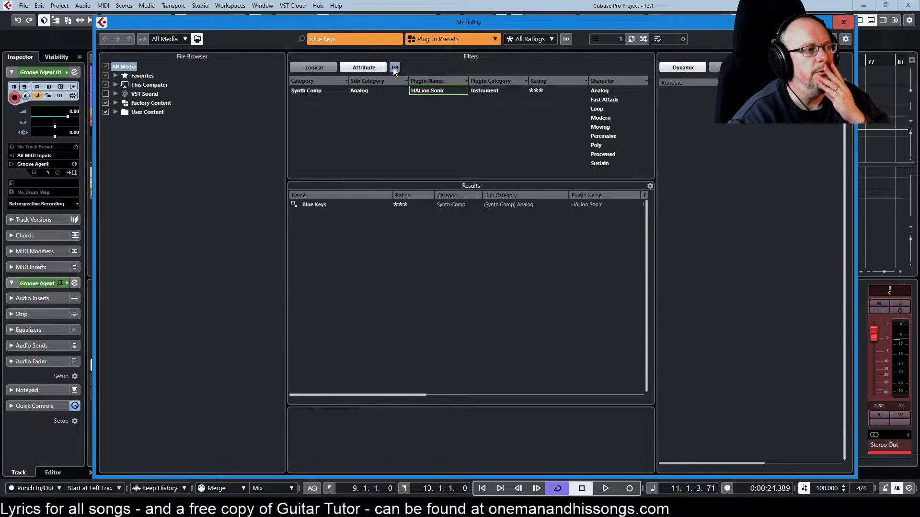
click(395, 67)
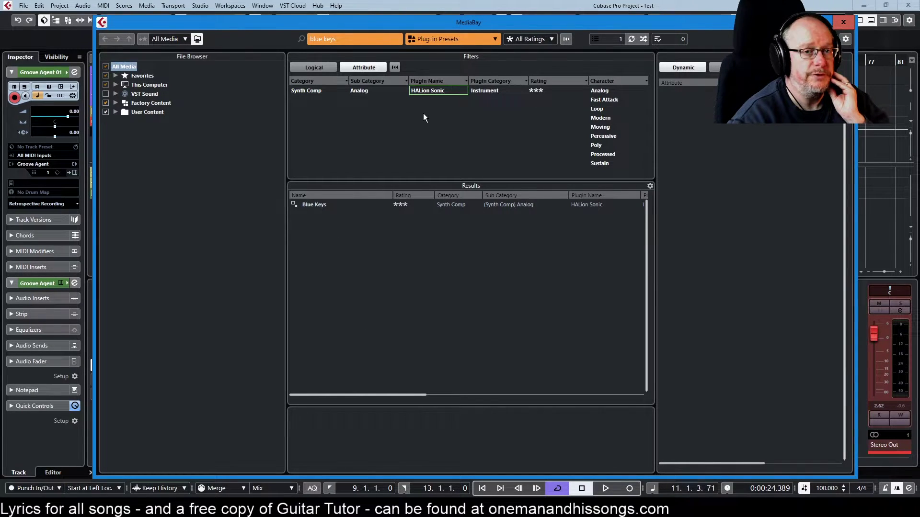
click(372, 205)
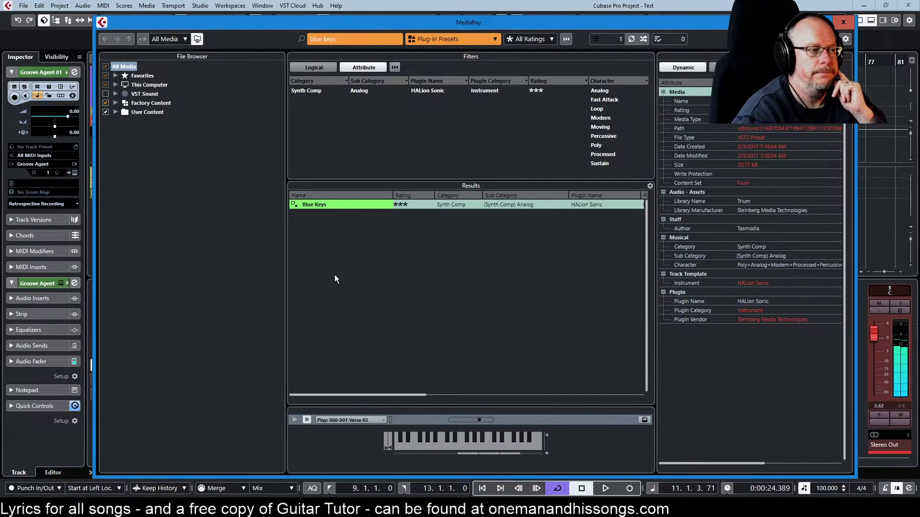
double_click(313, 204)
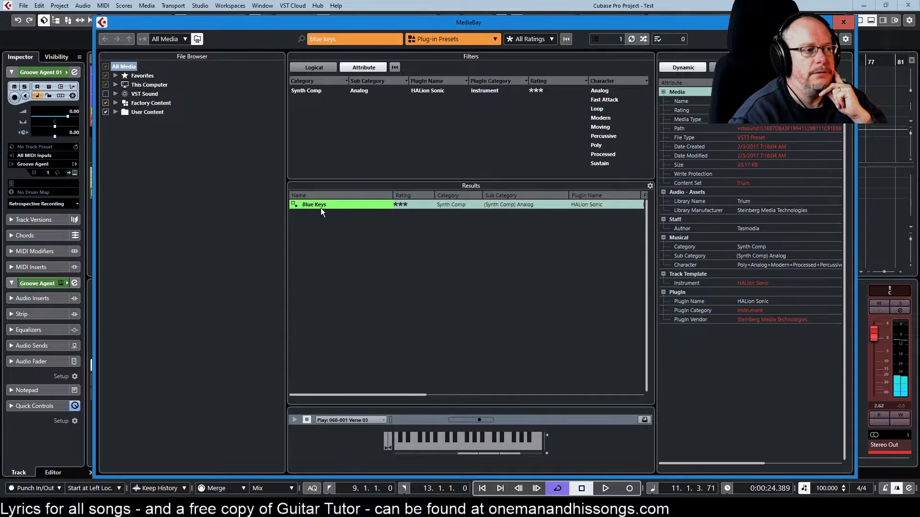
click(843, 23)
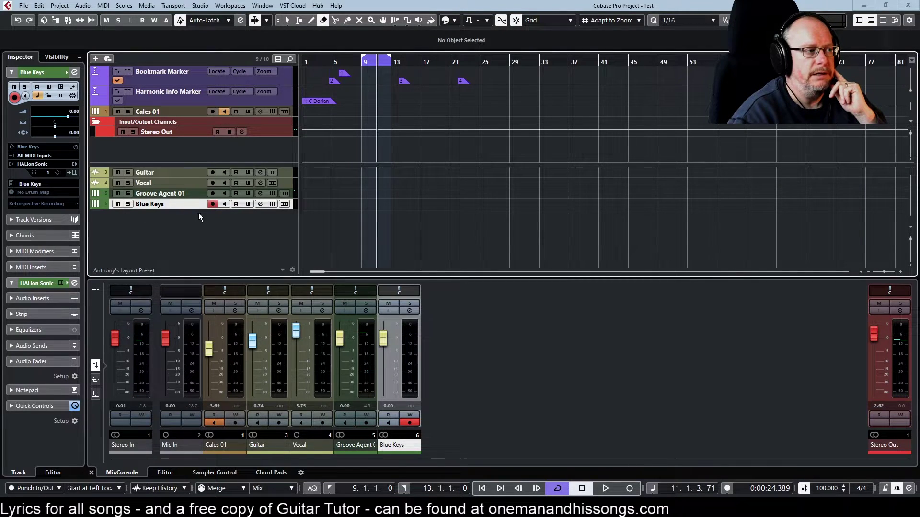
In the Blue Keys track's HALion Sonic window, search 'blue keys' and bring up the preset save options.
click(271, 205)
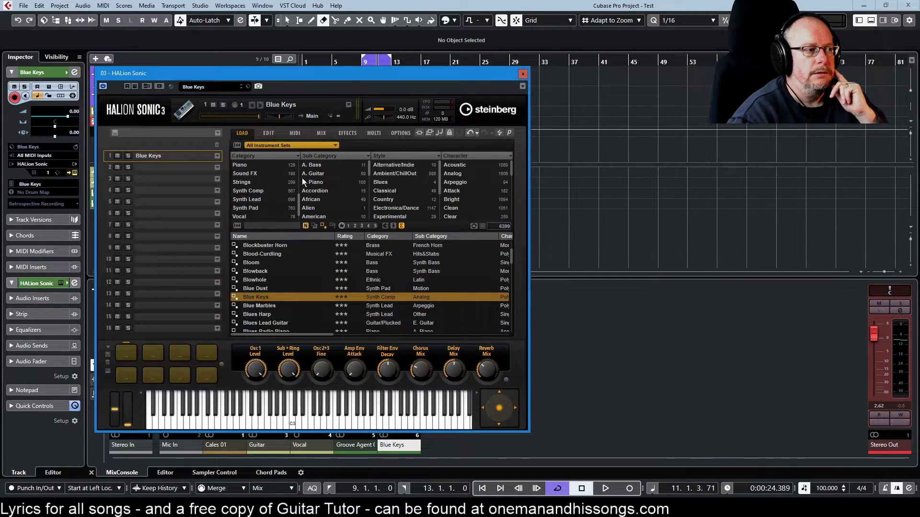
drag(331, 72, 505, 63)
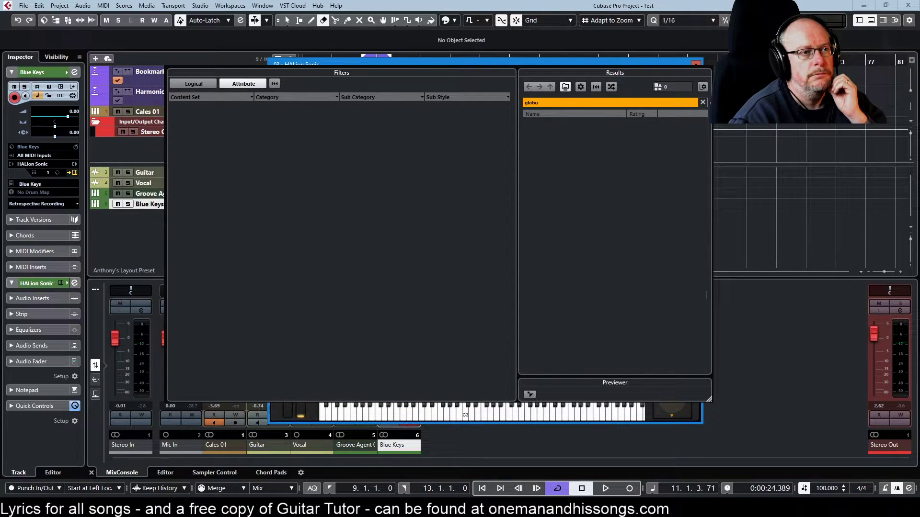
click(702, 102)
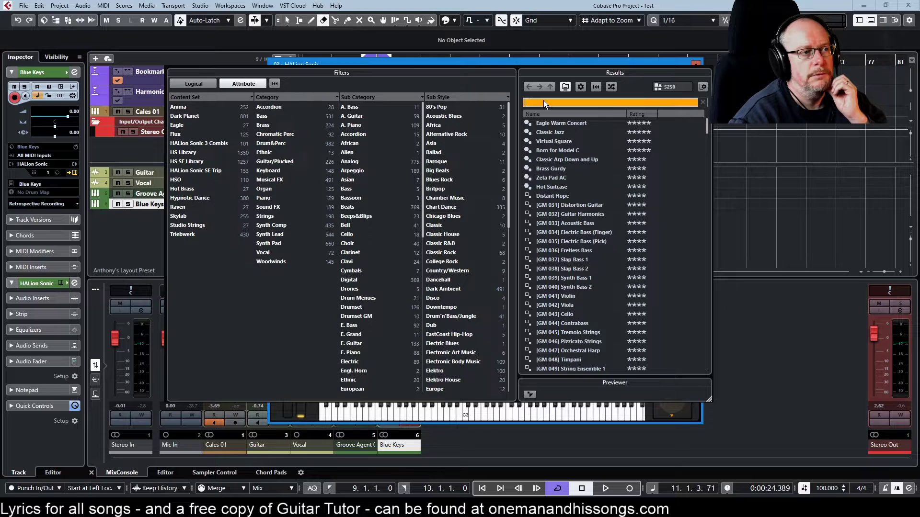
text(blue)
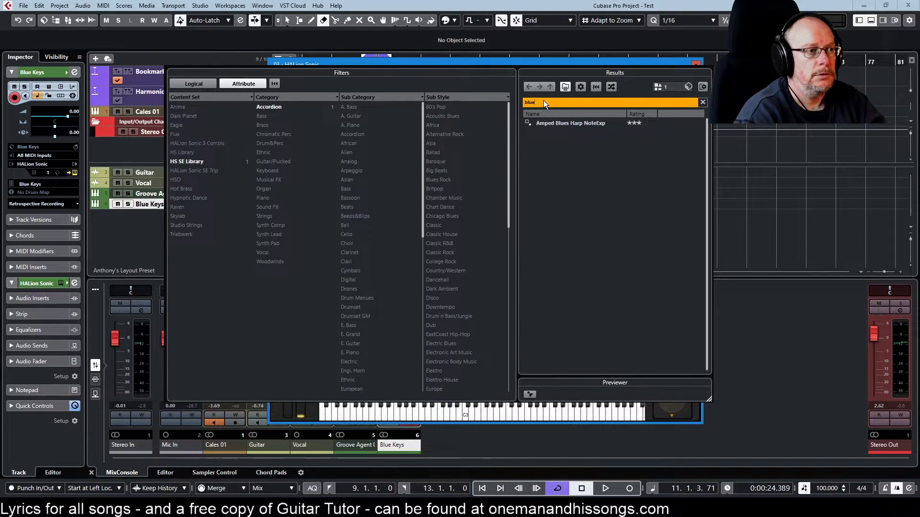
text( key)
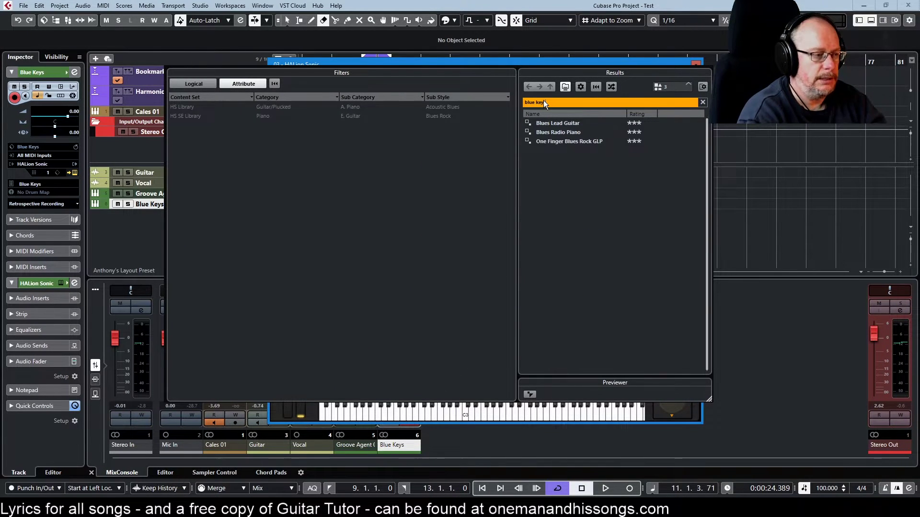
text(s)
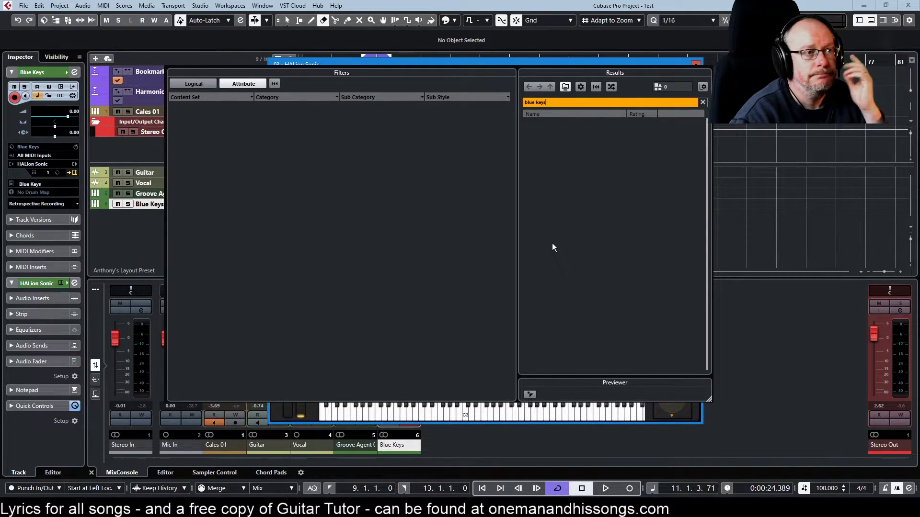
click(560, 60)
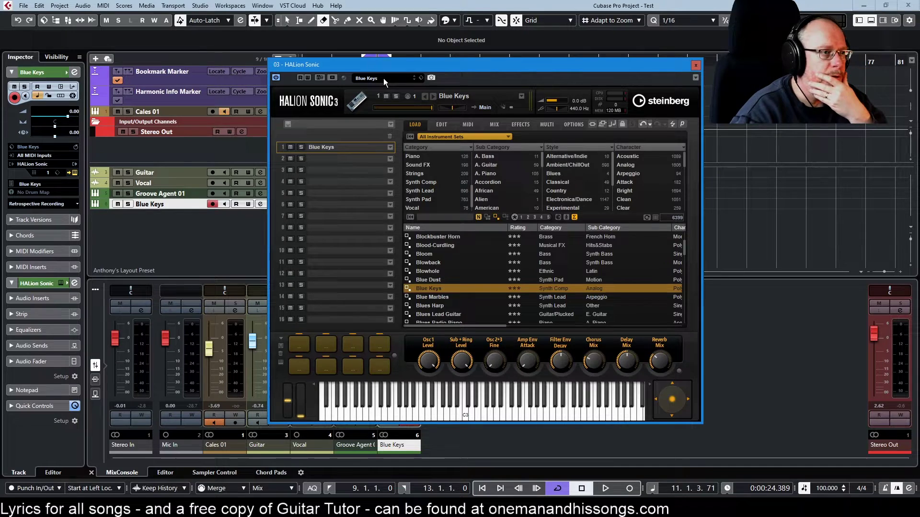
click(421, 80)
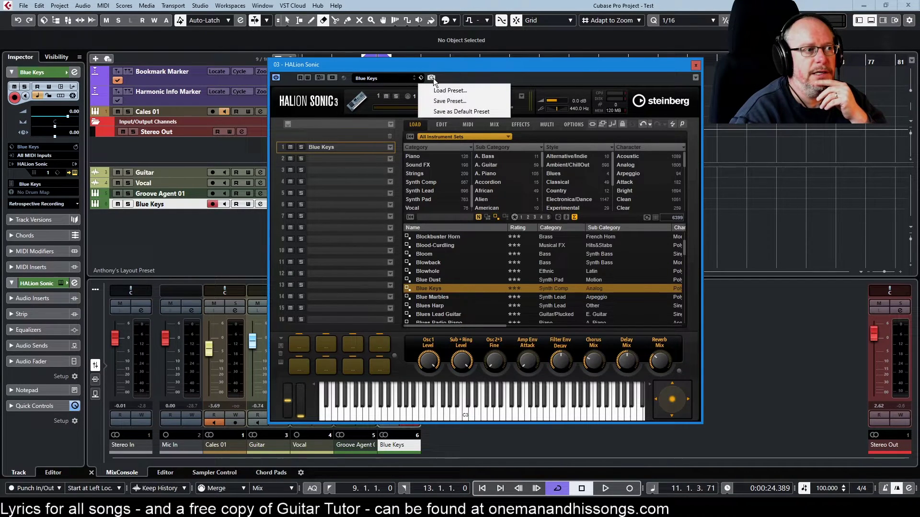
Save the current sound as a rated HALion Sonic user preset named 'Blue Keys'.
click(451, 101)
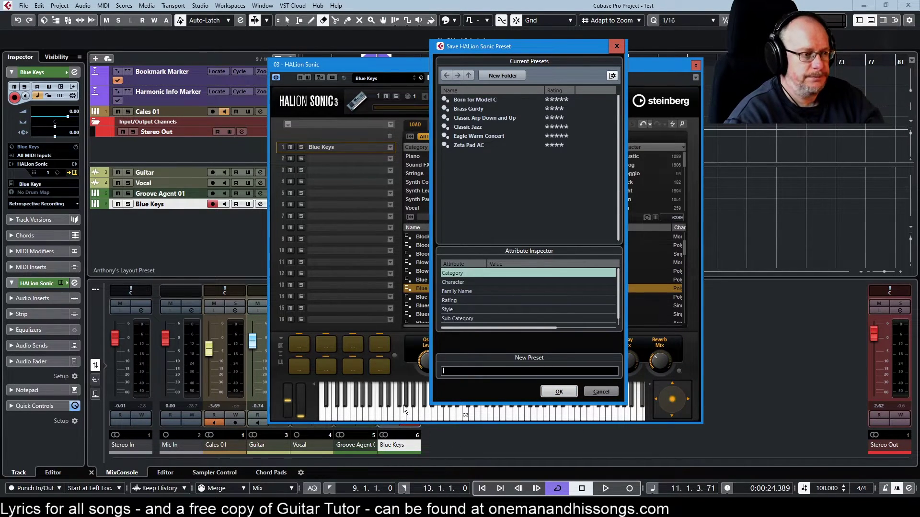
text(Blue )
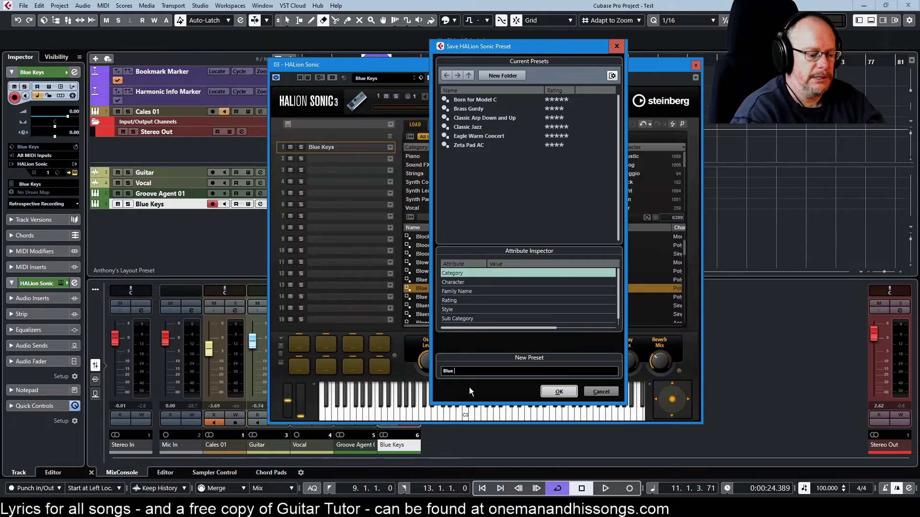
text(Keys)
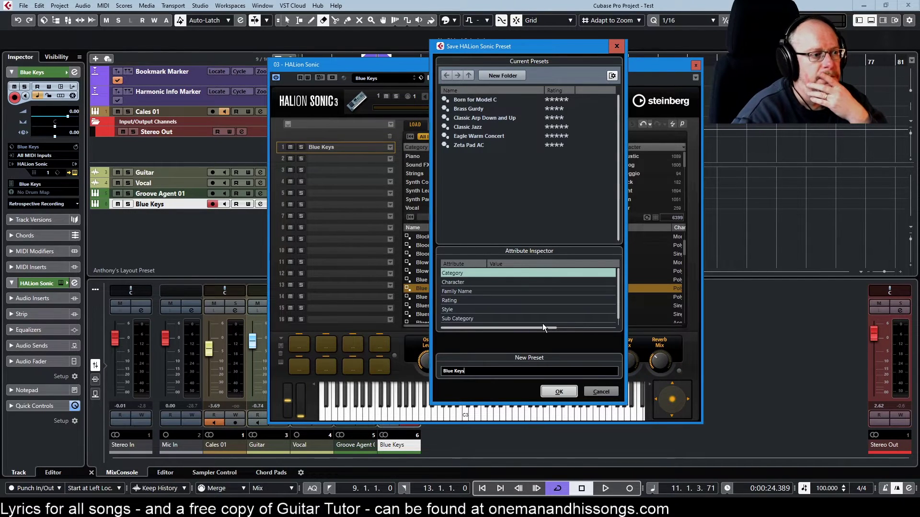
click(510, 301)
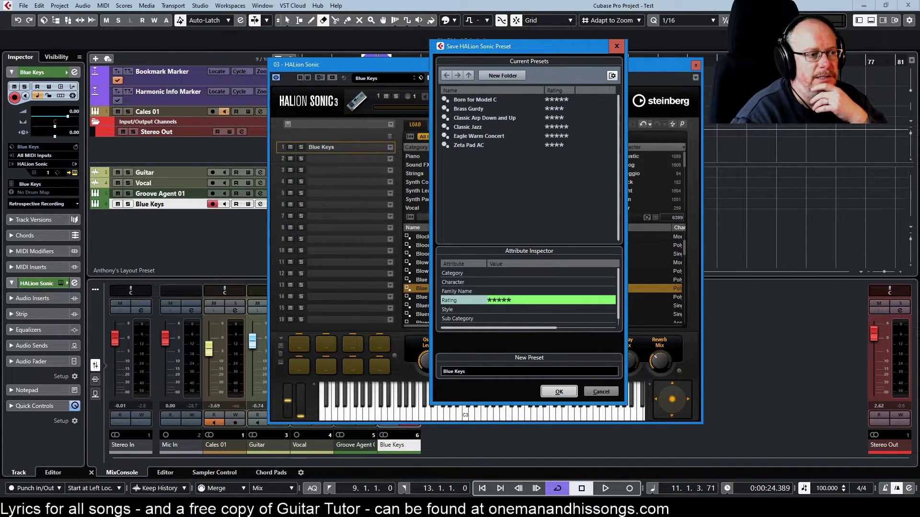
click(559, 391)
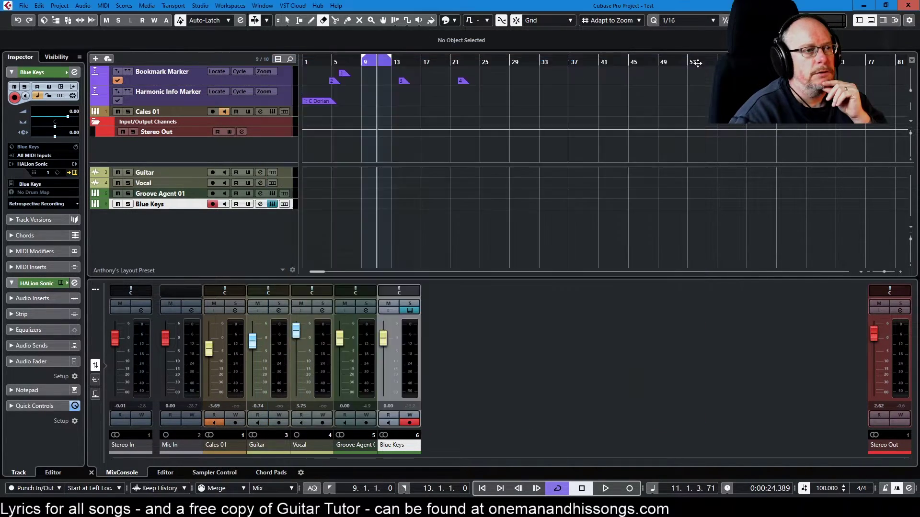
click(44, 21)
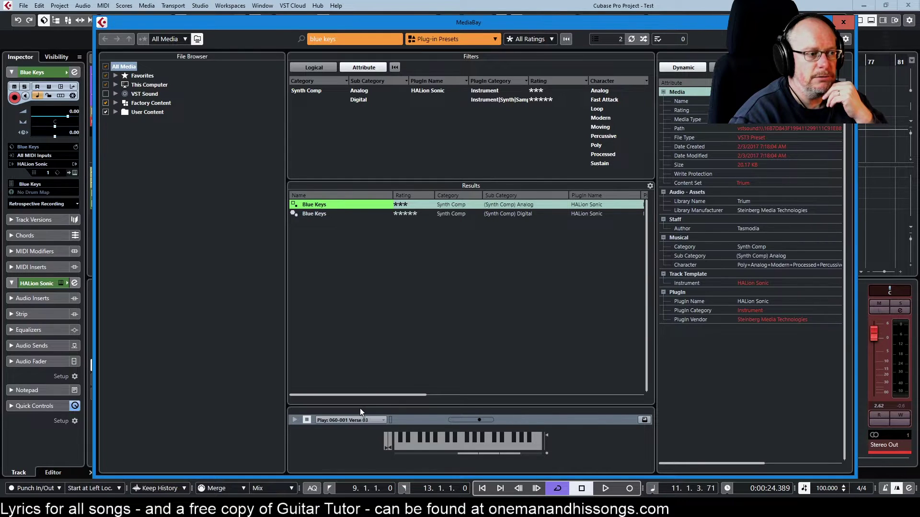
Create a second Blue Keys track from the five-star Digital Blue Keys result in MediaBay.
drag(362, 395, 571, 398)
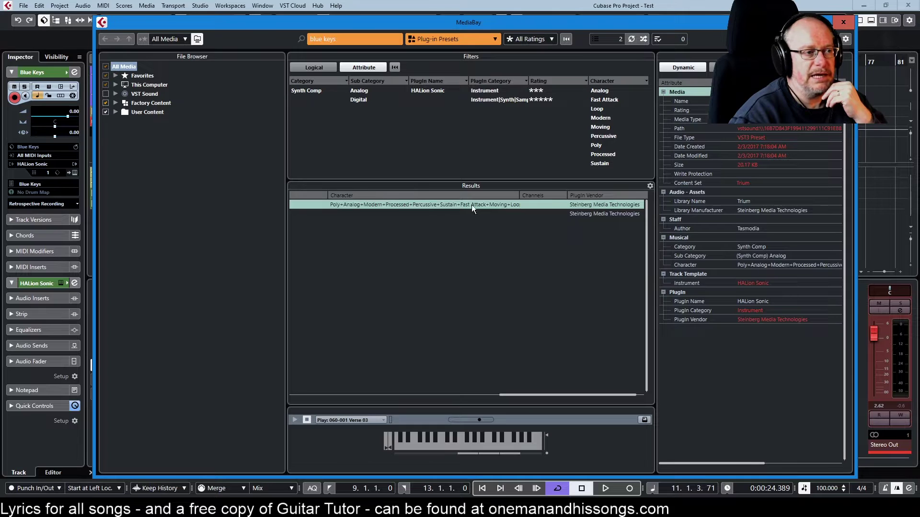
drag(510, 395, 243, 407)
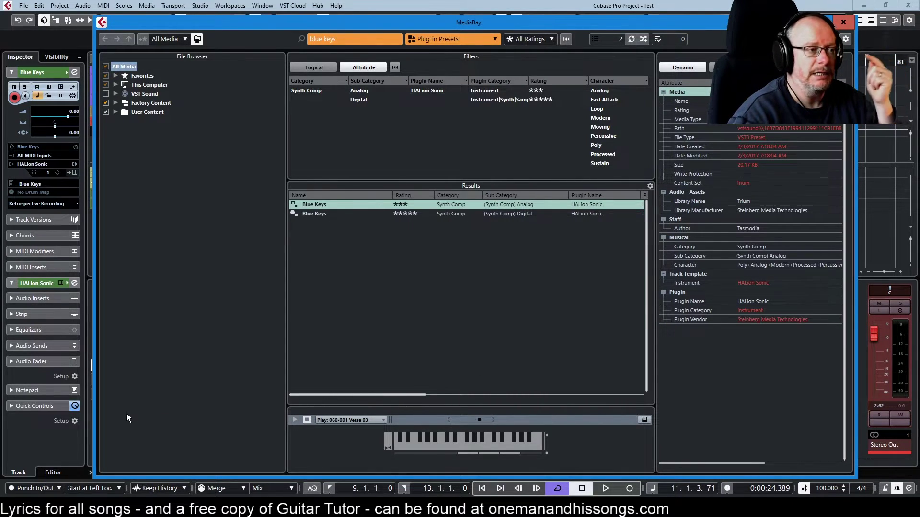
click(310, 214)
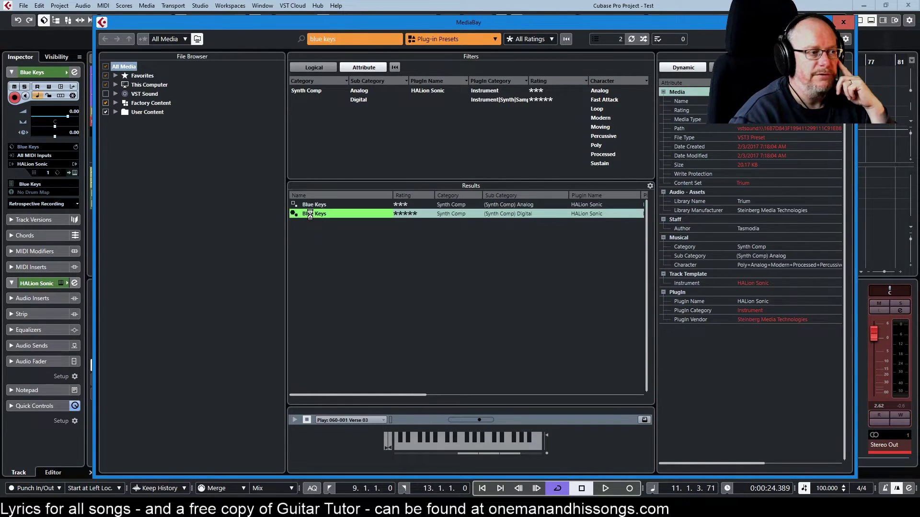
click(843, 23)
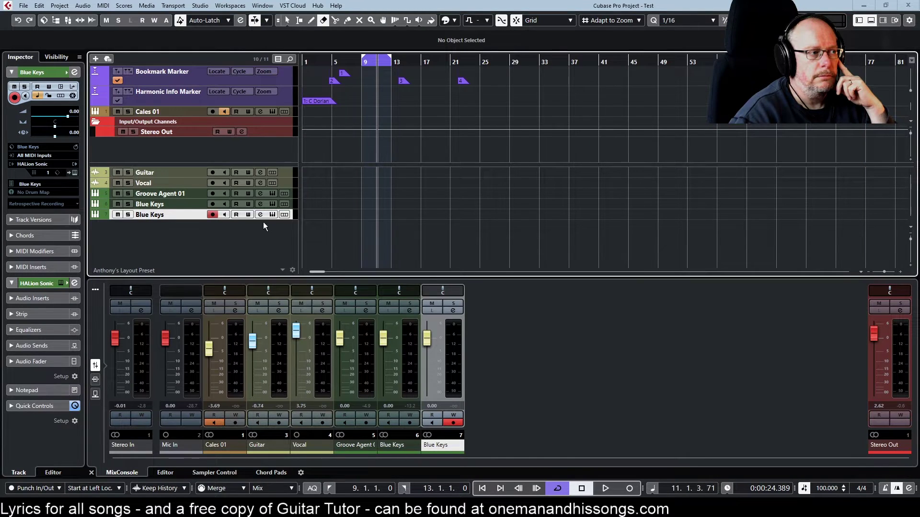
Load the five-star Blue Keys user preset into the new track's HALion Sonic via a 'blue keys' search.
click(273, 214)
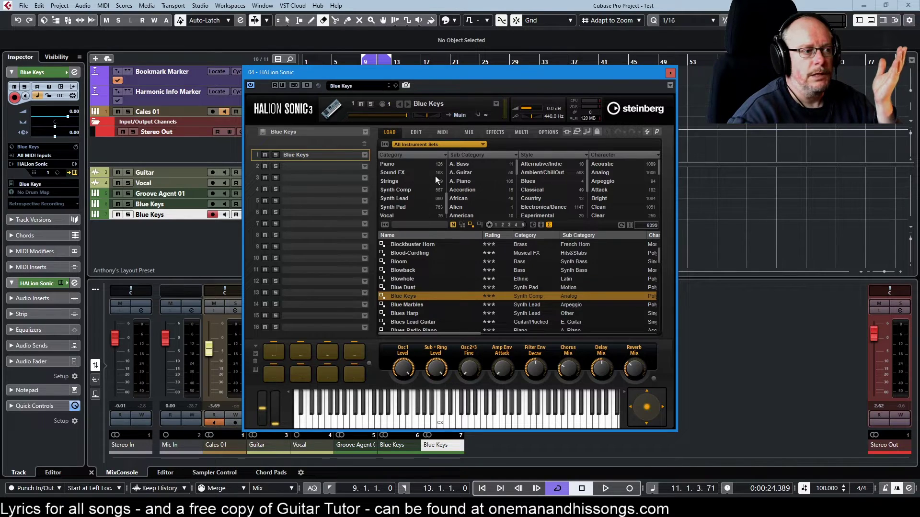
text(b)
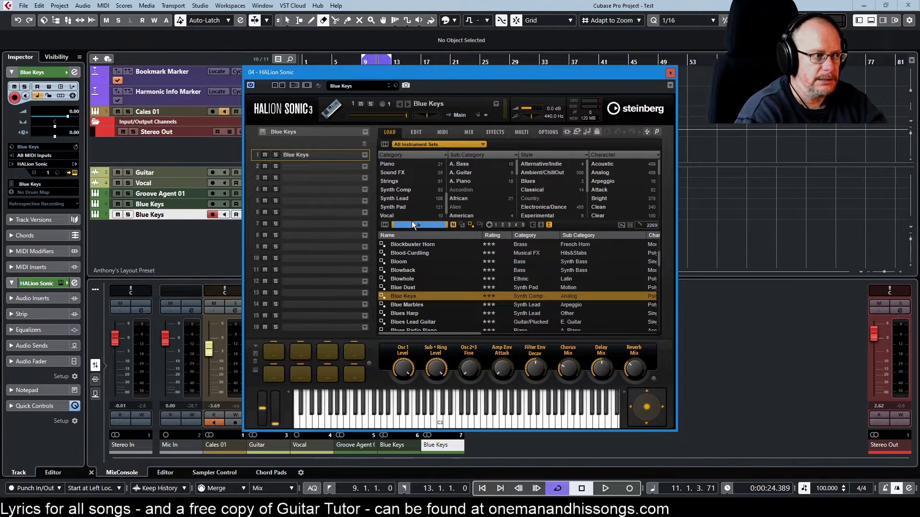
text(lue keys)
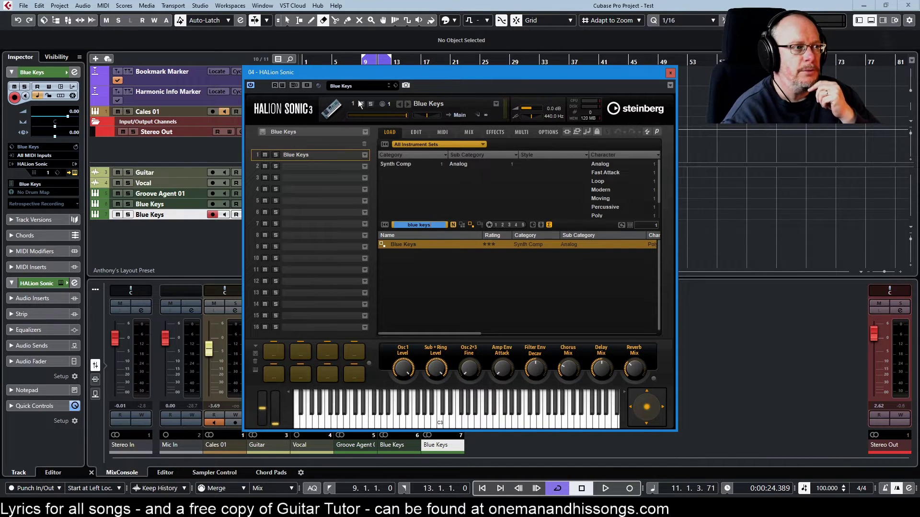
click(357, 84)
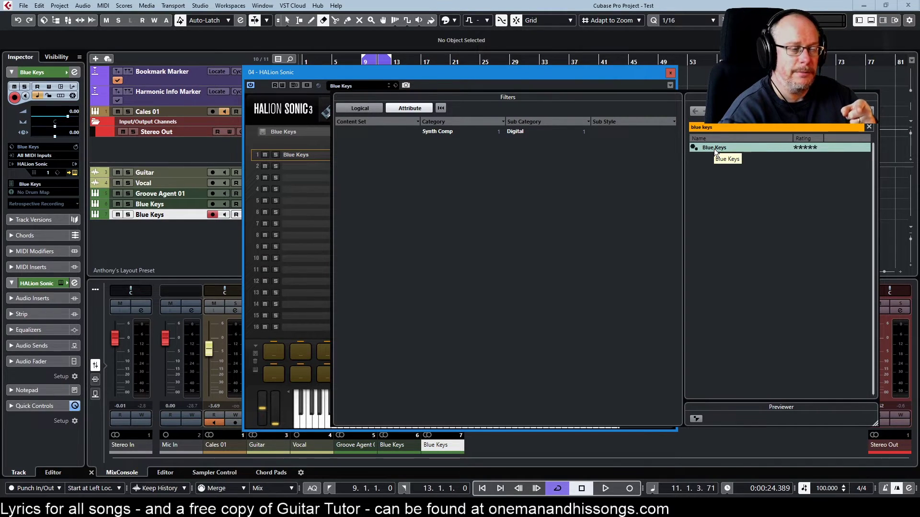
double_click(714, 147)
click(667, 72)
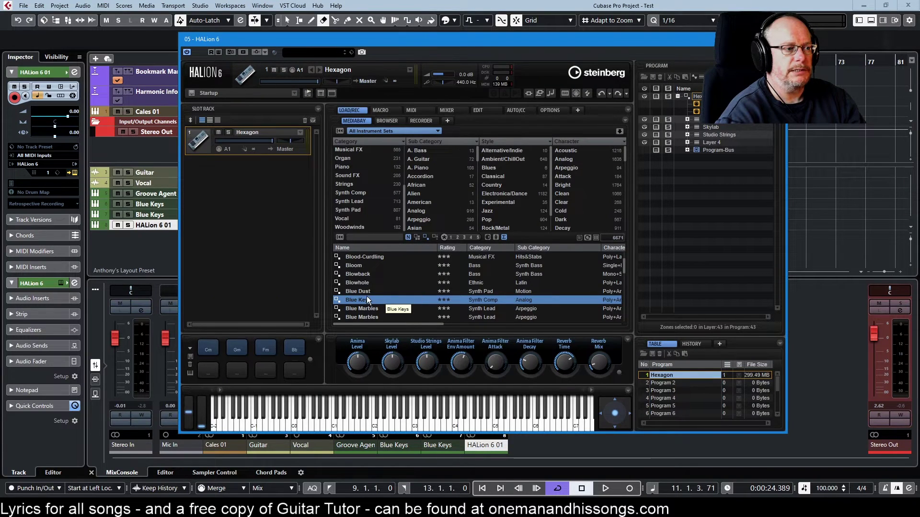
Load the Blue Keys preset into HALion 6 and switch to its sound editing pages.
double_click(367, 299)
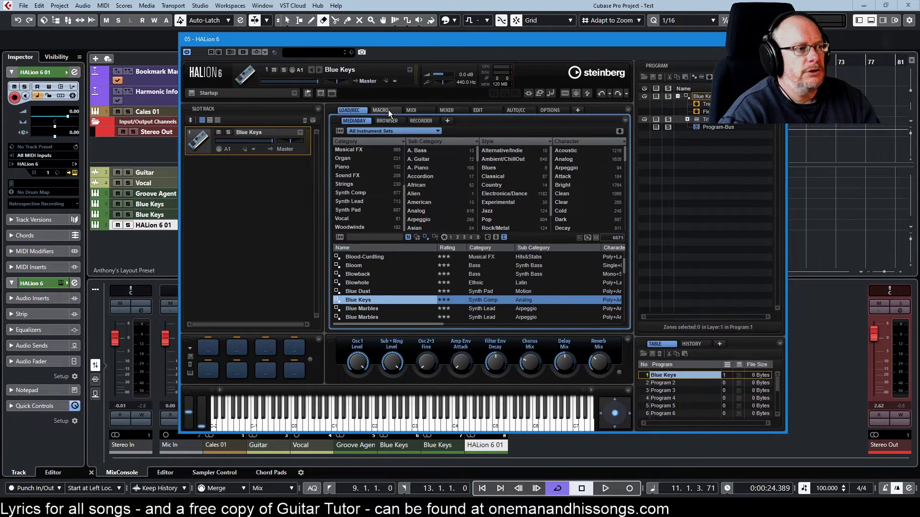
click(480, 110)
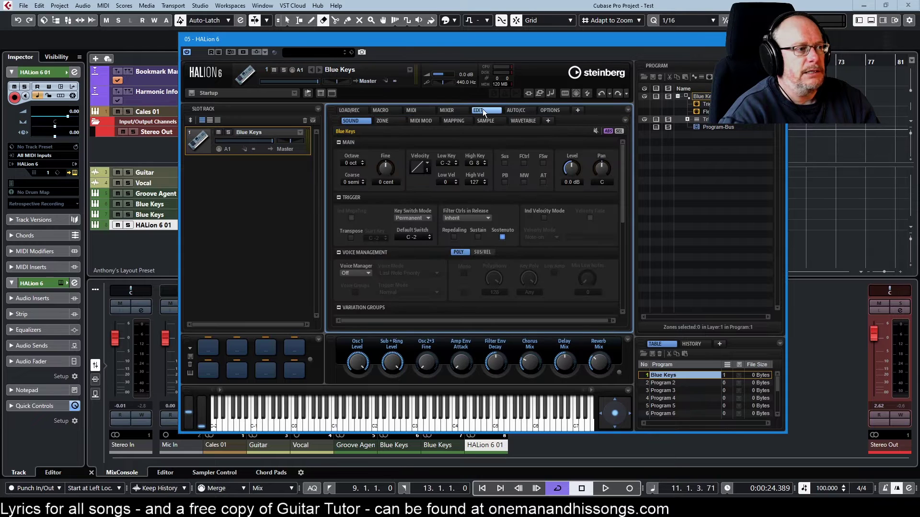
Save the sound as a HALion 6 preset named 'Blue Keys' with a Style attribute, then close HALion 6.
click(350, 52)
click(367, 75)
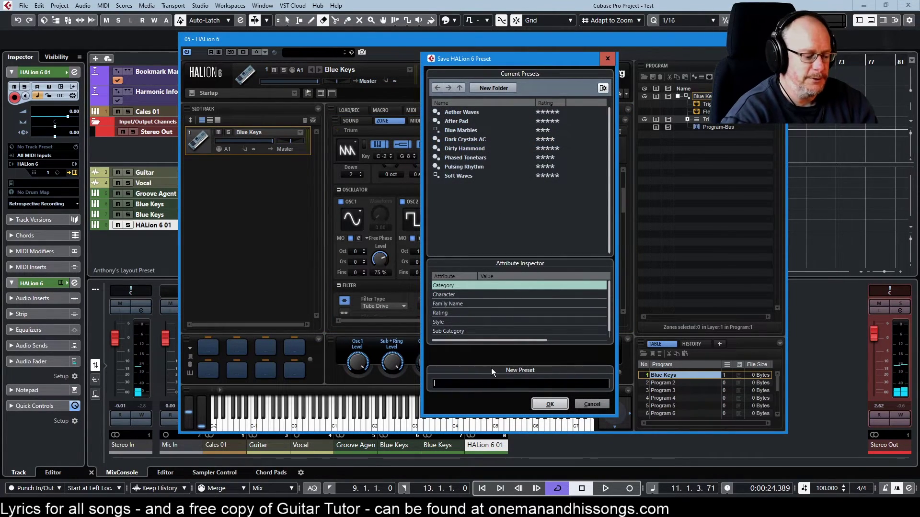
text(Blue Keys)
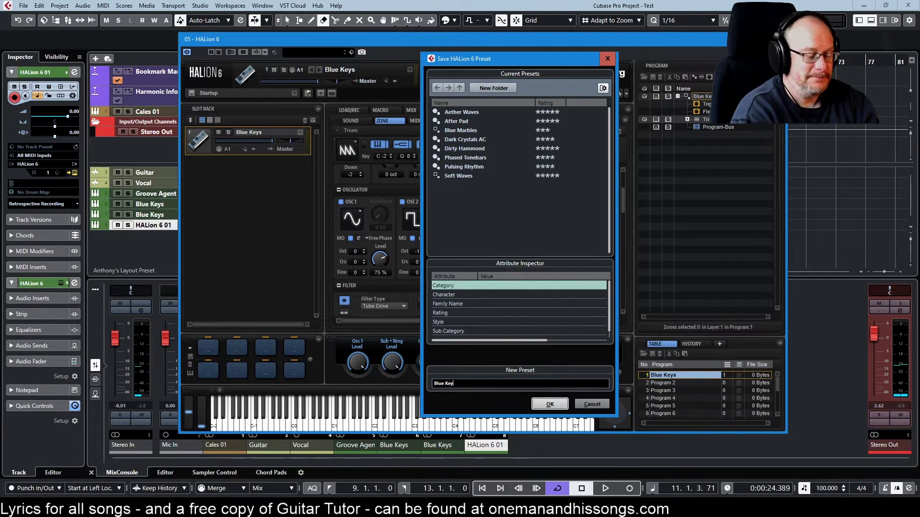
click(521, 322)
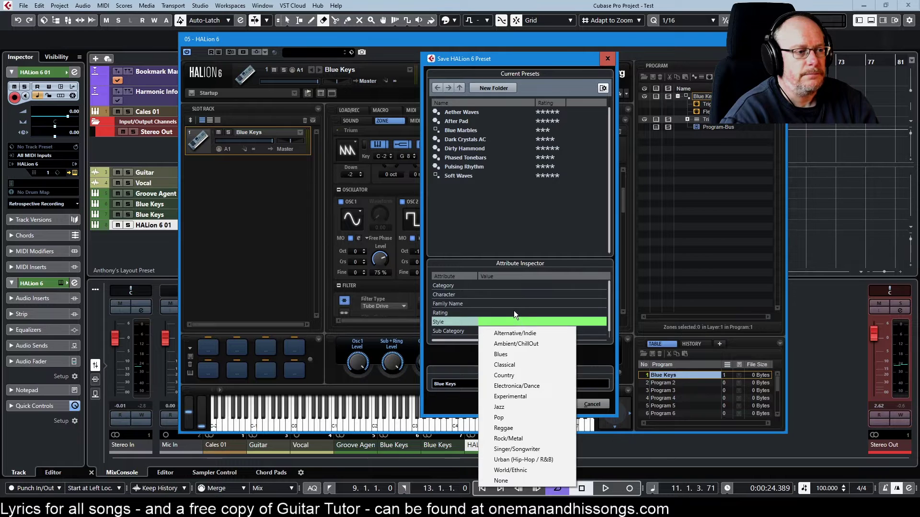
key(Return)
key(Escape)
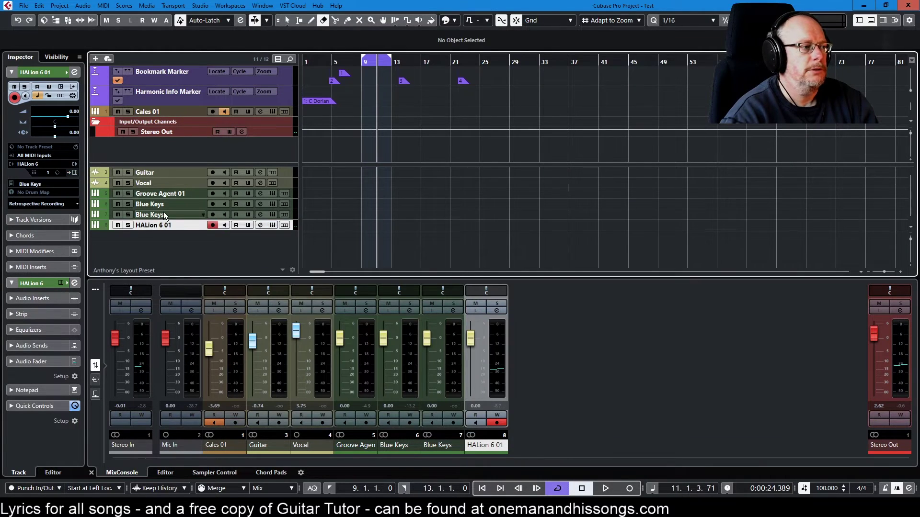
Remove both Blue Keys tracks and the HALion 6 01 track, then open MediaBay with F5.
right_click(163, 207)
click(201, 248)
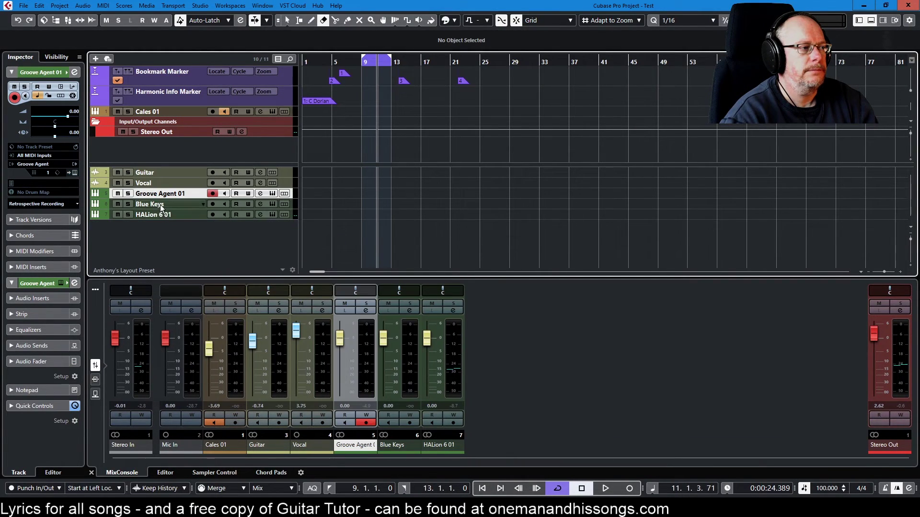
right_click(162, 204)
click(194, 246)
right_click(168, 205)
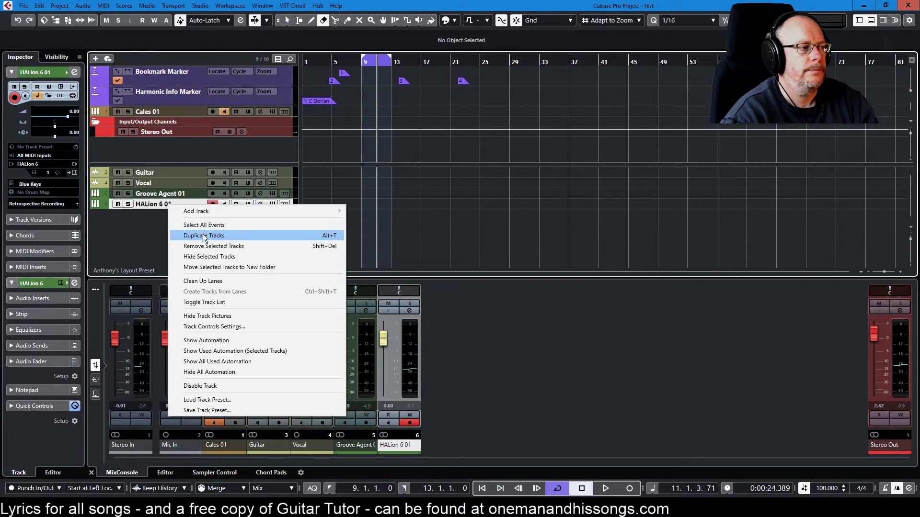
click(206, 246)
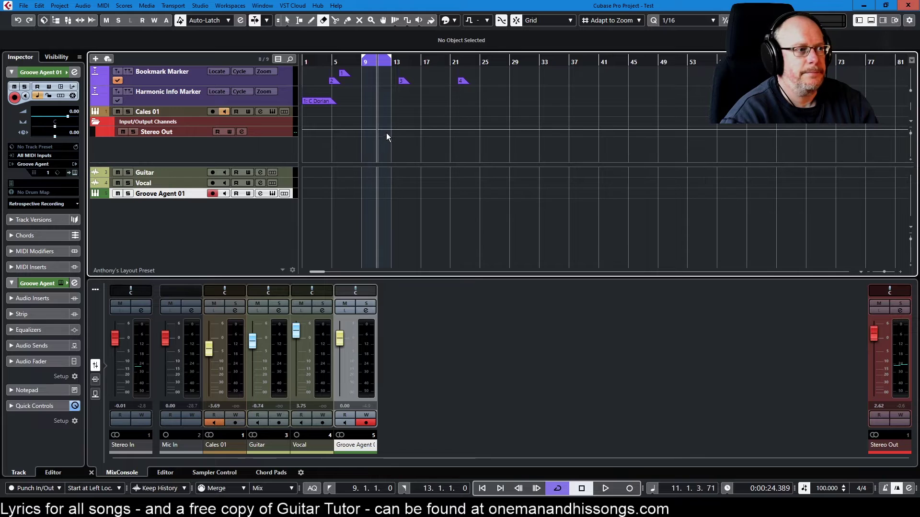
key(F5)
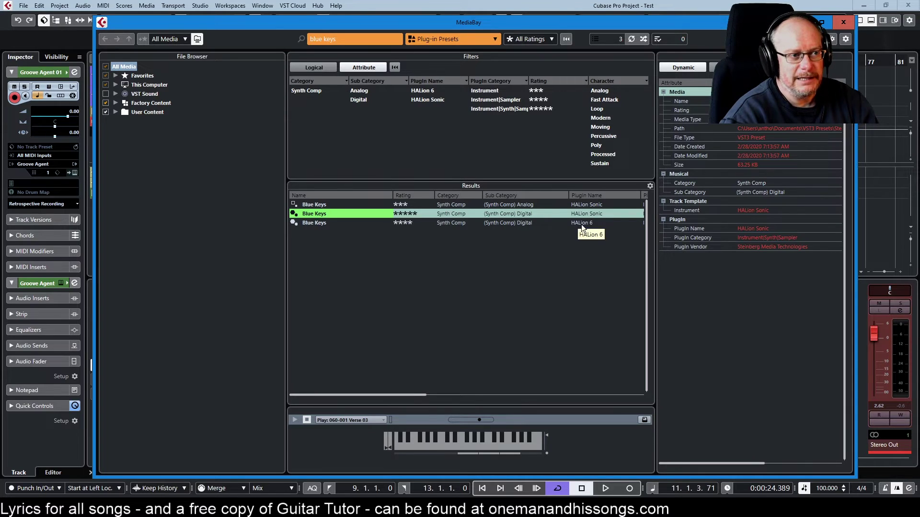
Create a track from the Blue Keys preset whose Plugin Name is HALion 6.
click(324, 223)
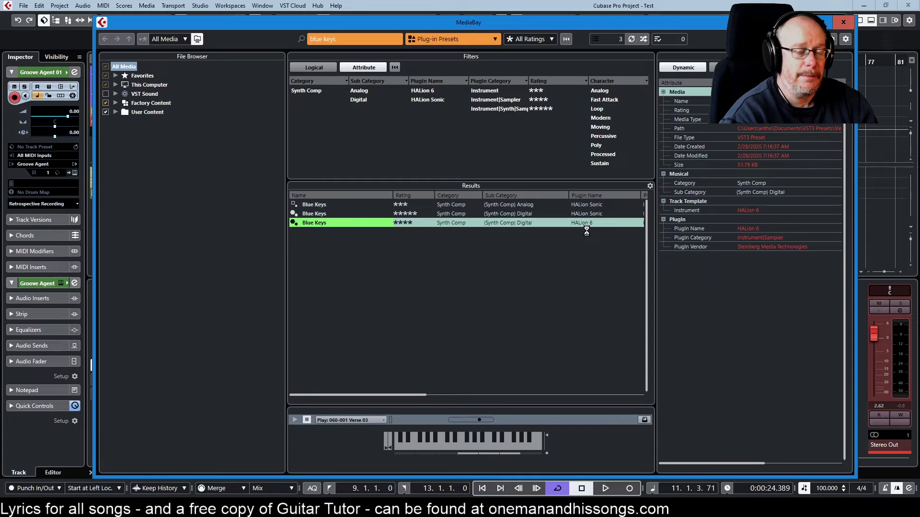
double_click(312, 223)
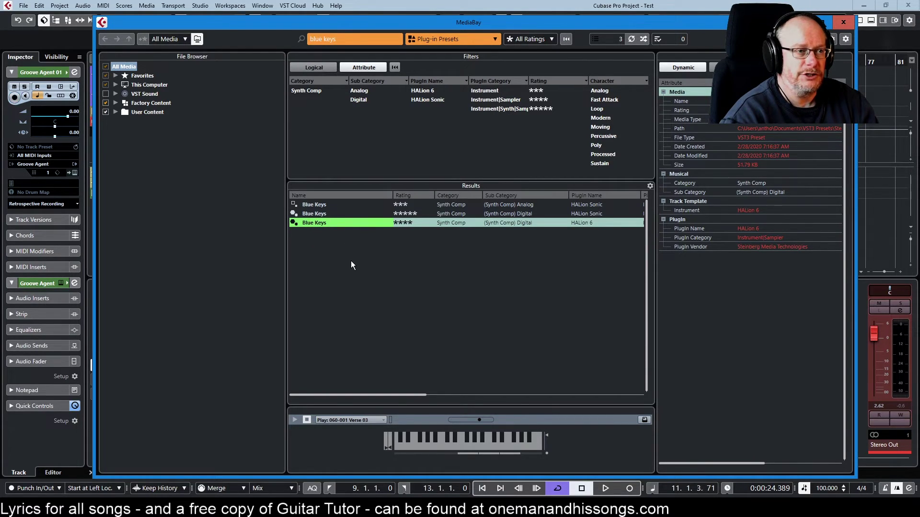
Open the new track's HALion 6 zone edit page and keep oscillator 1 on the Sine waveform.
click(508, 479)
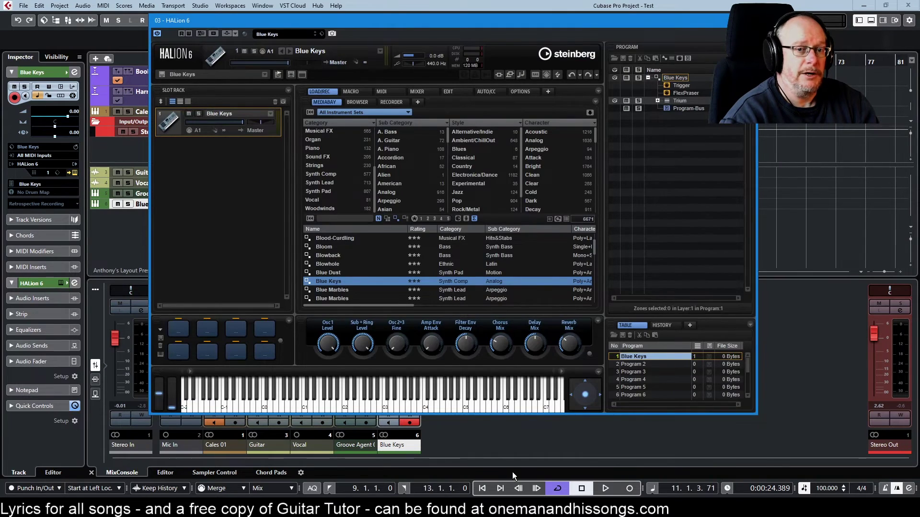
click(449, 91)
scroll(426, 230, down, 1)
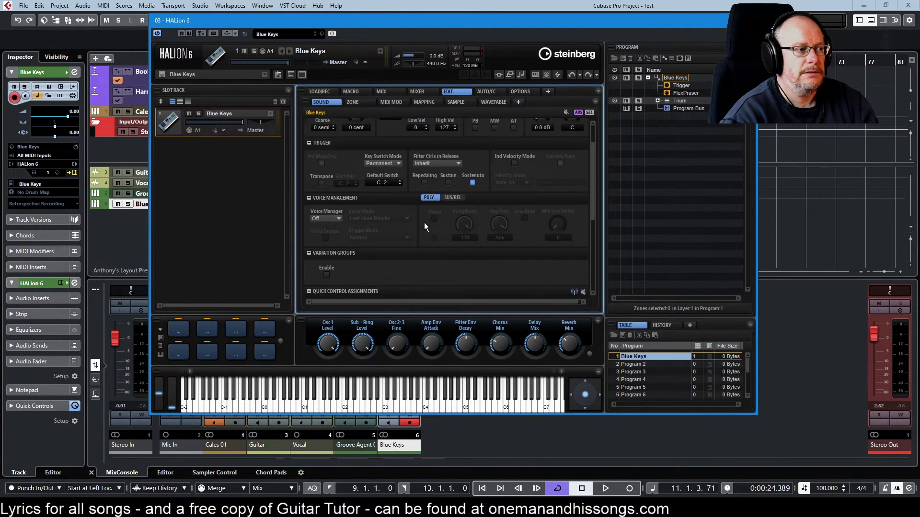
click(352, 102)
scroll(381, 183, down, 3)
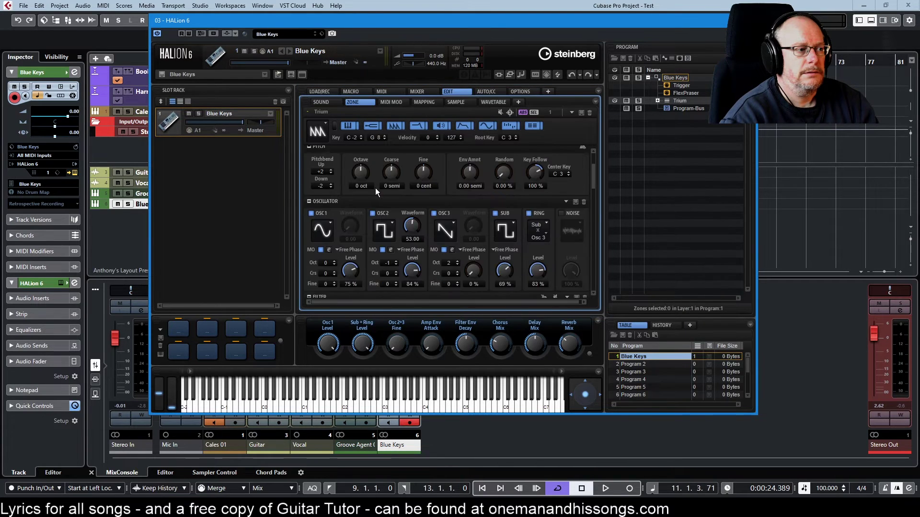
scroll(323, 261, down, 1)
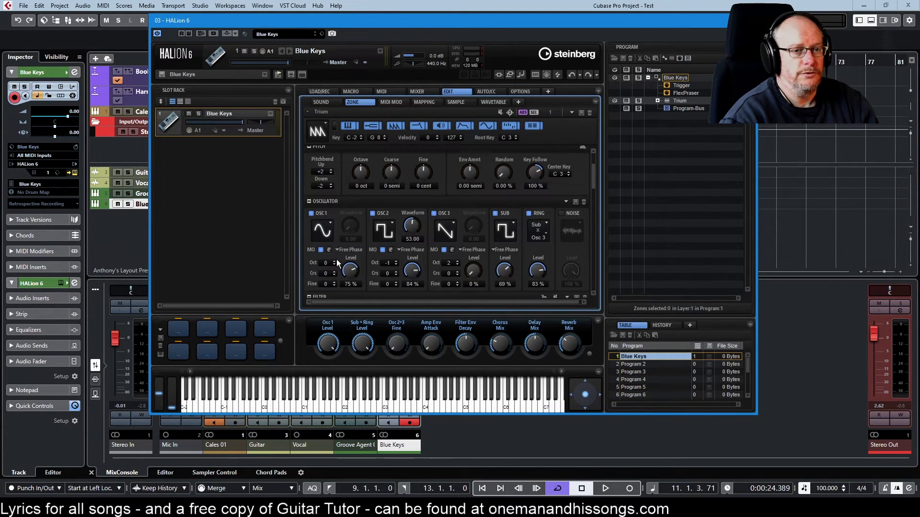
click(327, 224)
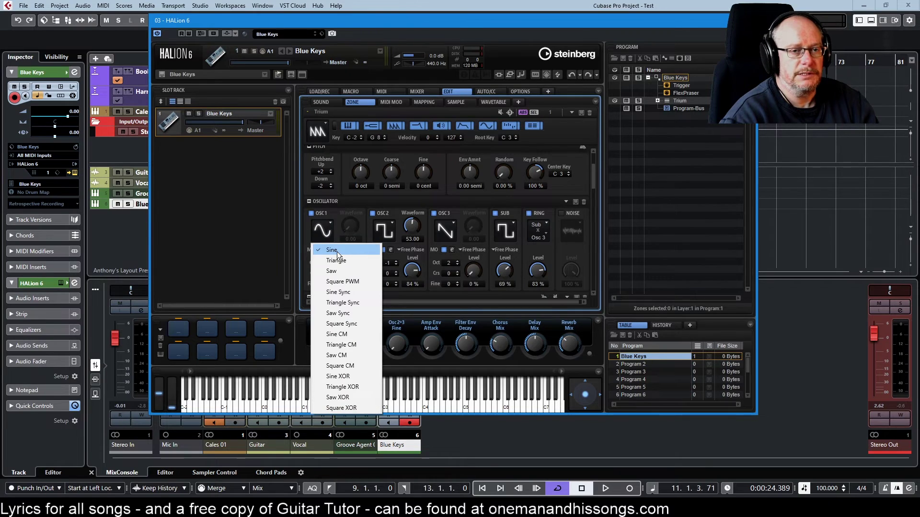
click(235, 219)
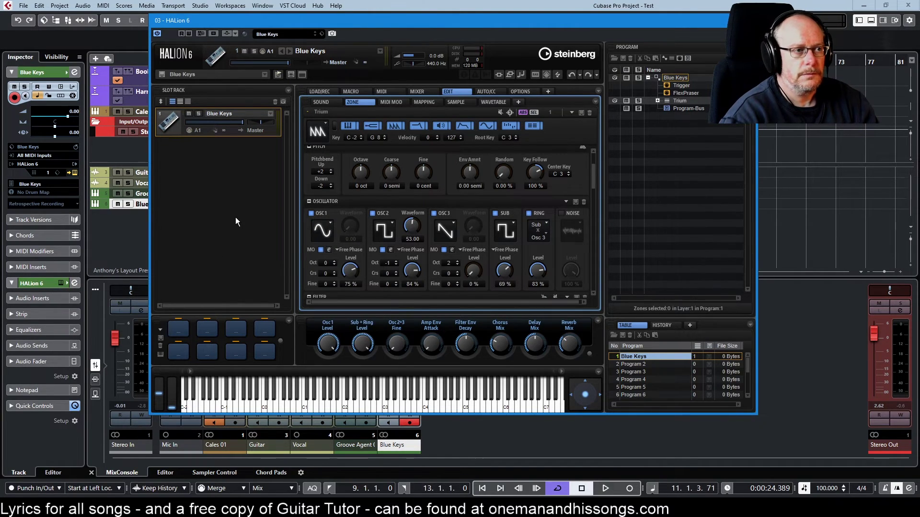